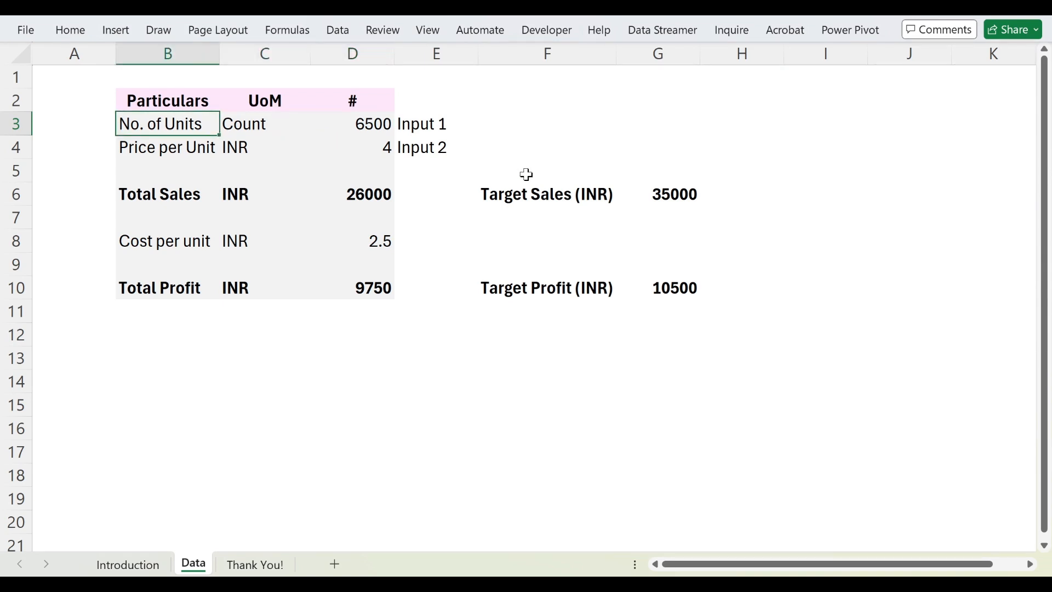
# Step: Highlight the input rows and the Total Sales row to review the sales model's inputs and outputs
pyautogui.hotkey('shift', 'space')
pyautogui.press('Down')
pyautogui.hotkey('shift', 'space')
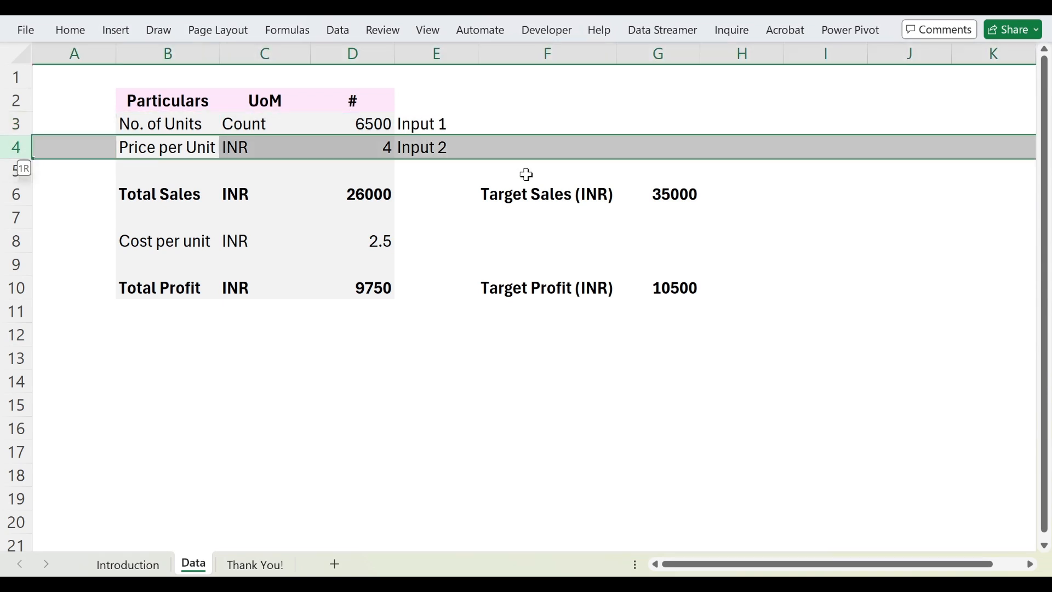
pyautogui.press('Down')
pyautogui.press('Down')
pyautogui.hotkey('shift', 'space')
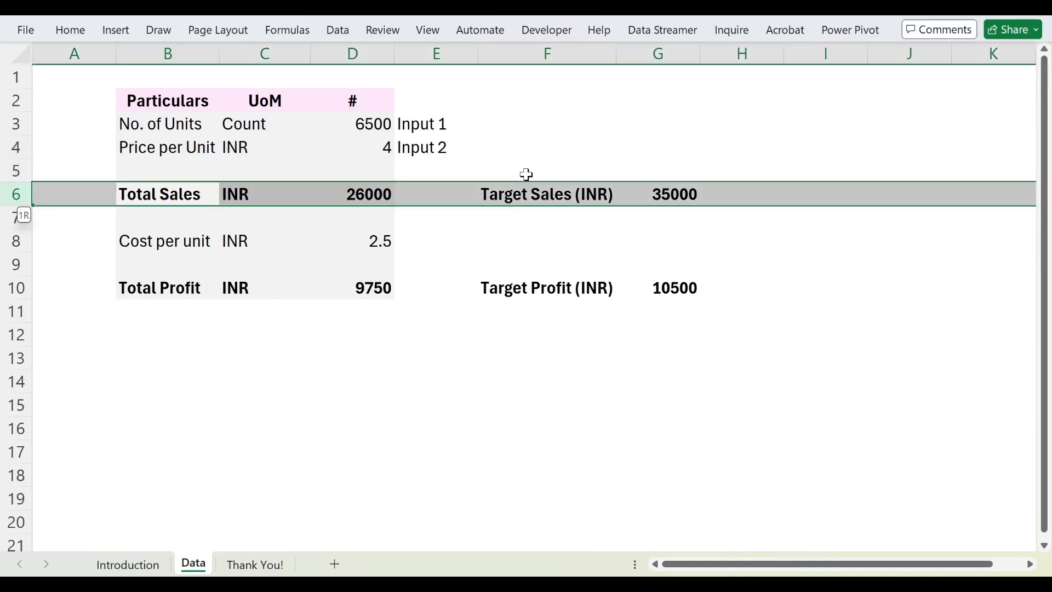
pyautogui.press('Right')
pyautogui.press('Right')
pyautogui.press('Up')
pyautogui.press('Up')
pyautogui.press('Up')
pyautogui.press('Up')
pyautogui.press('Down')
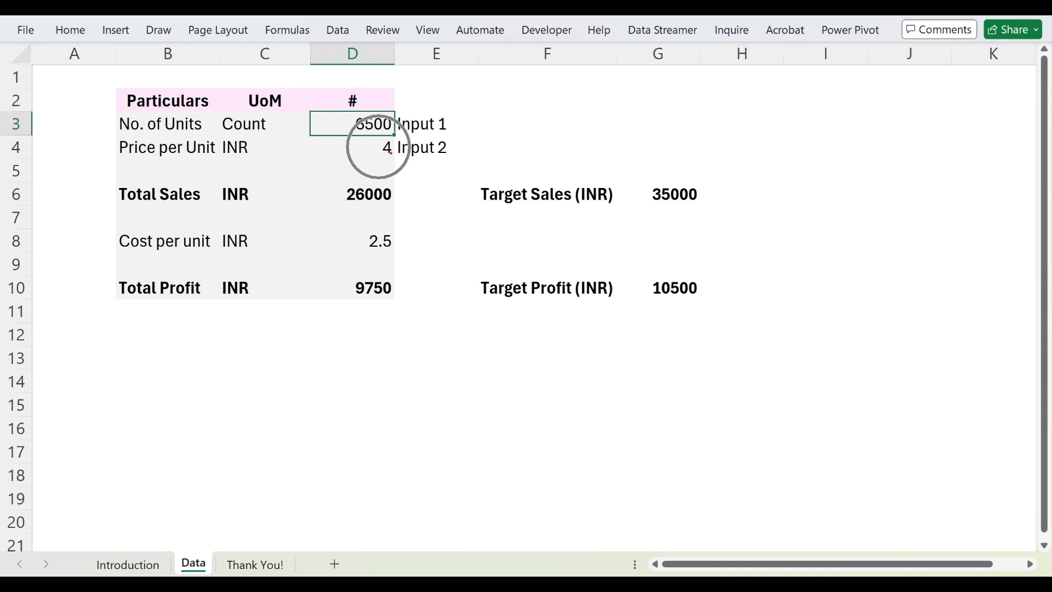
pyautogui.moveTo(329, 181)
pyautogui.mouseDown()
pyautogui.moveTo(341, 199)
pyautogui.moveTo(398, 216)
pyautogui.mouseUp()
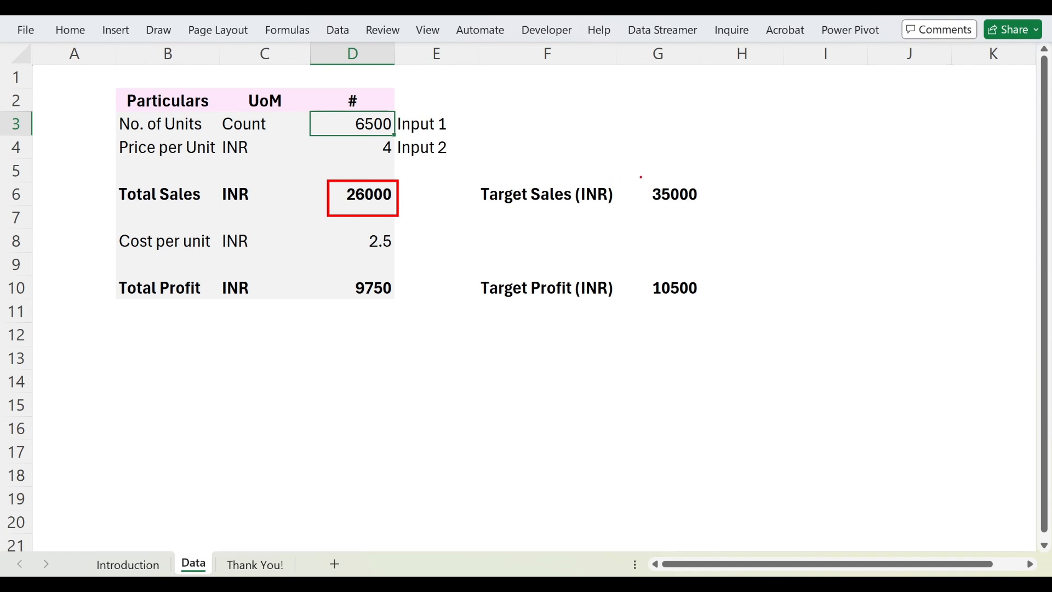
pyautogui.moveTo(634, 178); pyautogui.dragTo(712, 211)
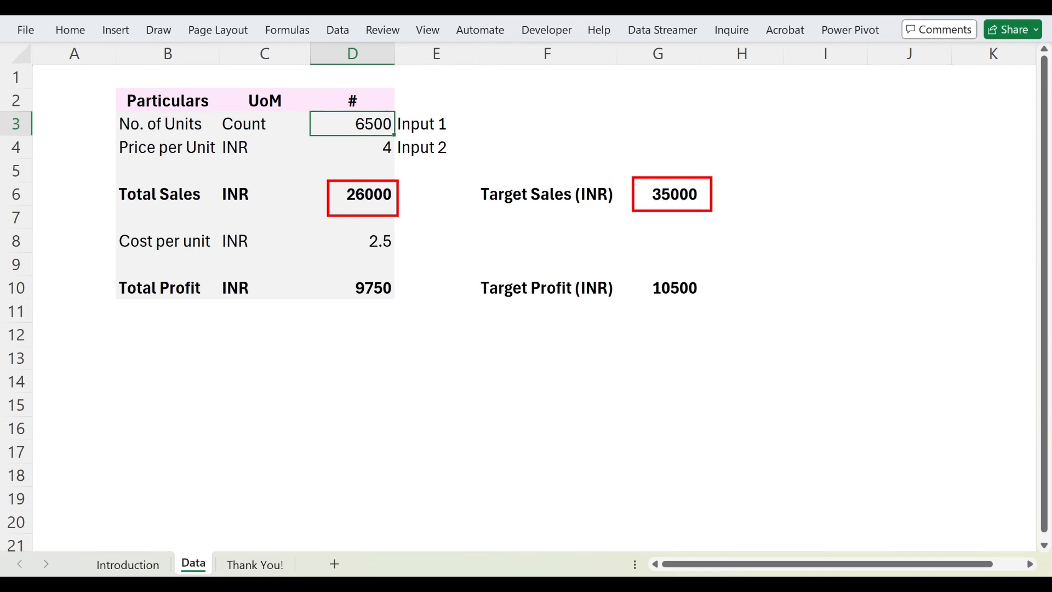
pyautogui.press('Escape')
# Step: Set the number of units in D3 to 7500
pyautogui.click(351, 138)
pyautogui.click(353, 119)
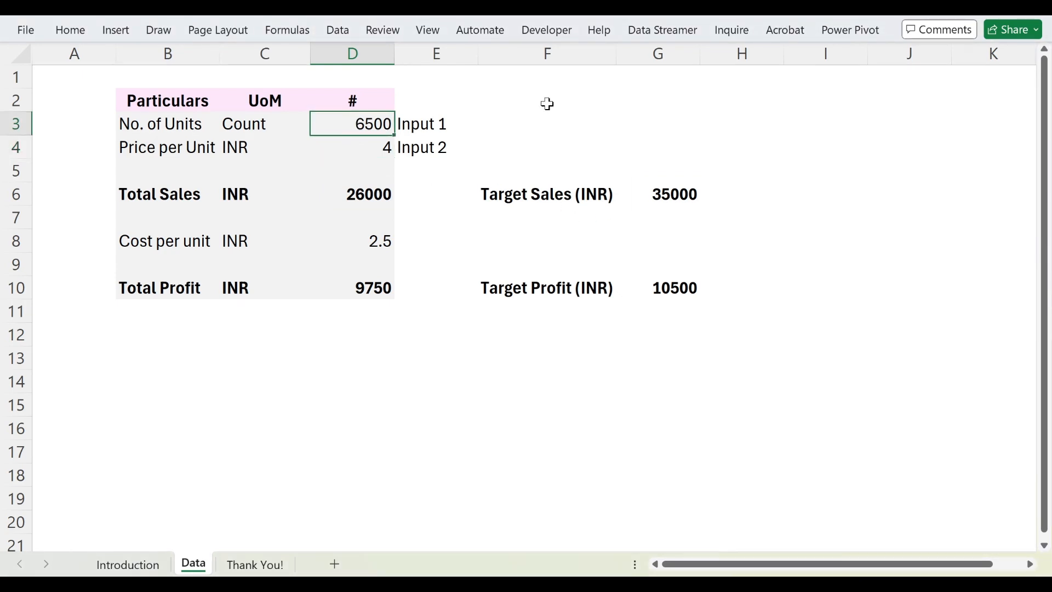
pyautogui.write('7500')
pyautogui.press('Return')
# Step: Set the number of units in D3 to 8000
pyautogui.press('Up')
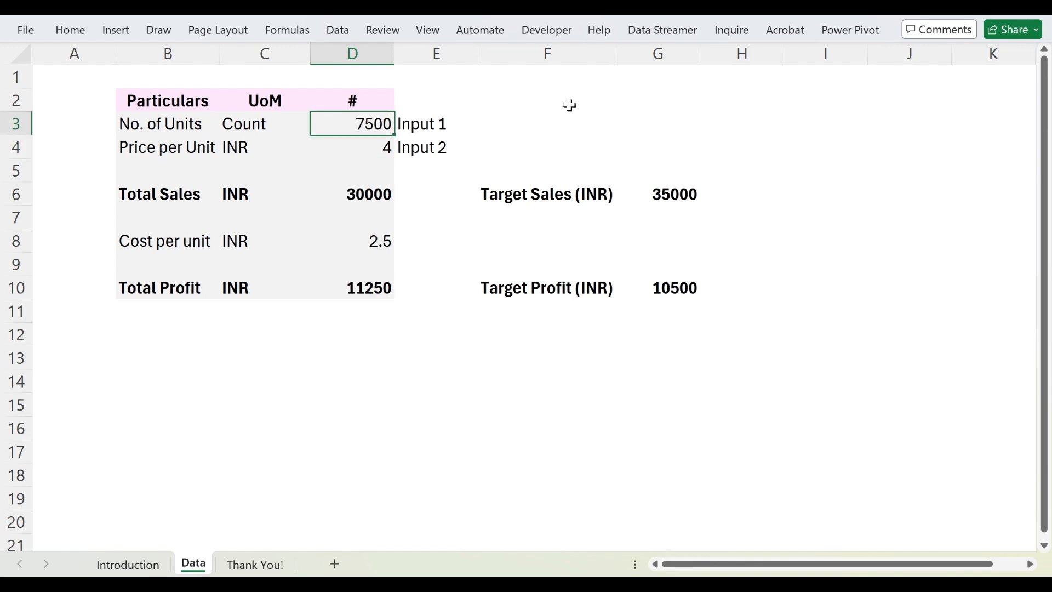
pyautogui.write('8000')
pyautogui.press('Return')
pyautogui.press('Up')
# Step: Turn on the formula bar and inspect the Total Sales formula in D6
pyautogui.hotkey('alt', 'w')
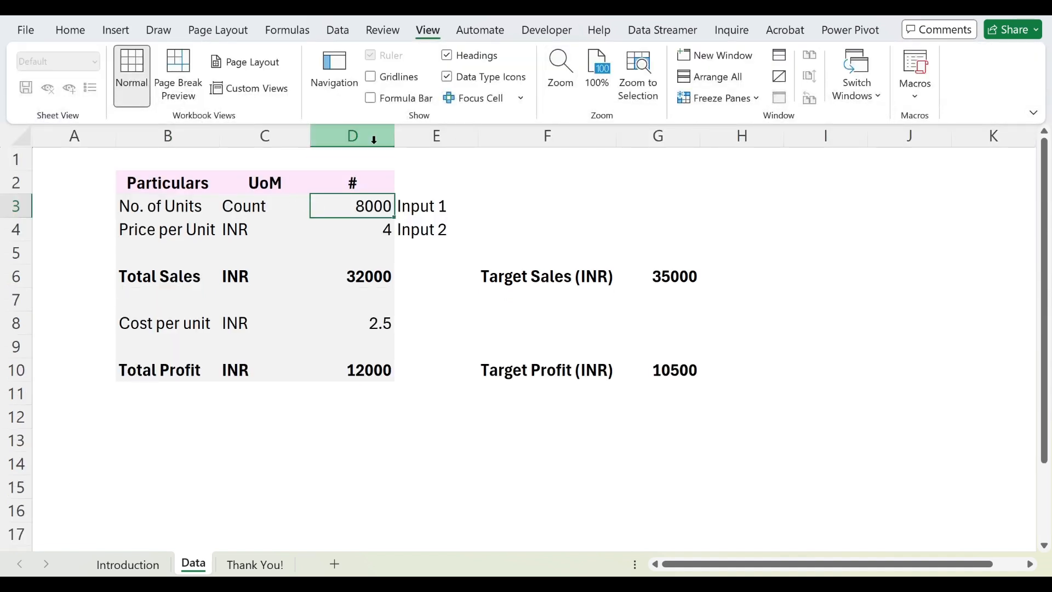
pyautogui.click(362, 275)
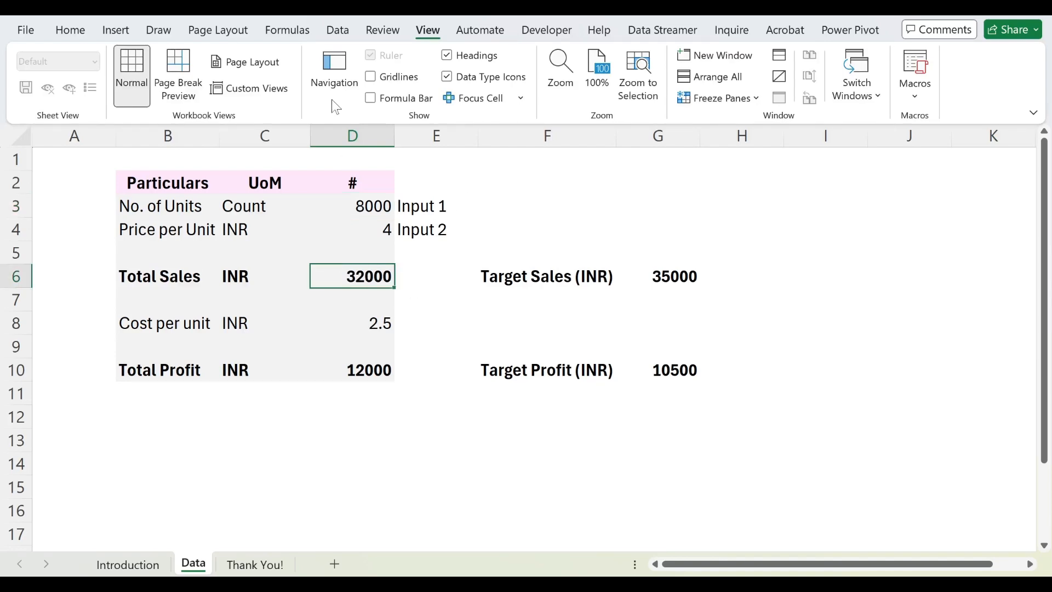
pyautogui.click(388, 102)
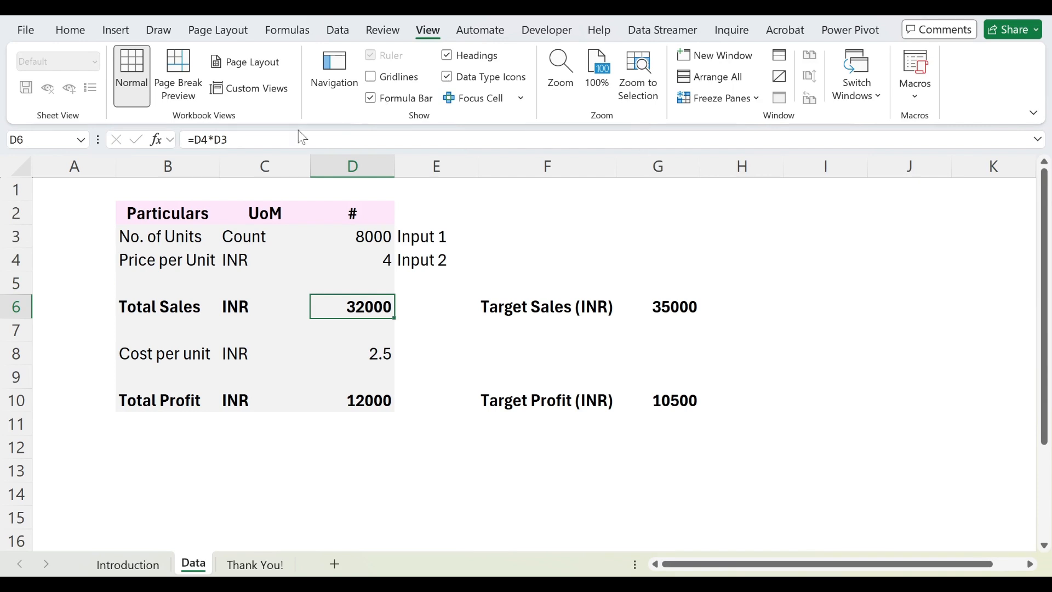
pyautogui.moveTo(246, 130)
pyautogui.mouseDown()
pyautogui.moveTo(202, 115)
pyautogui.moveTo(222, 163)
pyautogui.moveTo(243, 128)
pyautogui.mouseUp()
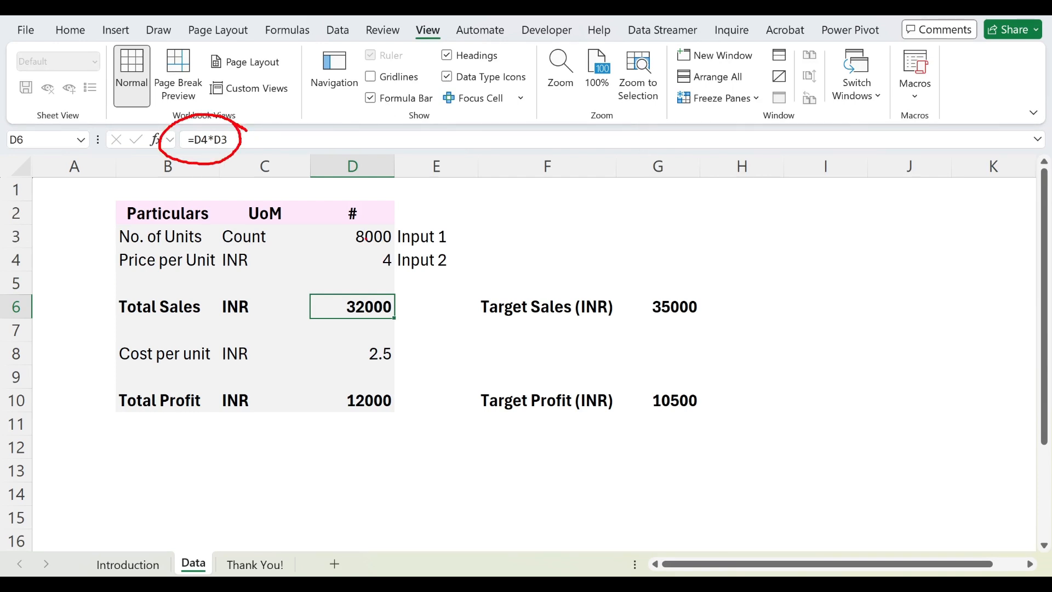
pyautogui.moveTo(461, 239)
pyautogui.mouseDown()
pyautogui.moveTo(470, 246)
pyautogui.moveTo(499, 220)
pyautogui.mouseUp()
pyautogui.moveTo(458, 259)
pyautogui.mouseDown()
pyautogui.moveTo(465, 274)
pyautogui.moveTo(511, 231)
pyautogui.mouseUp()
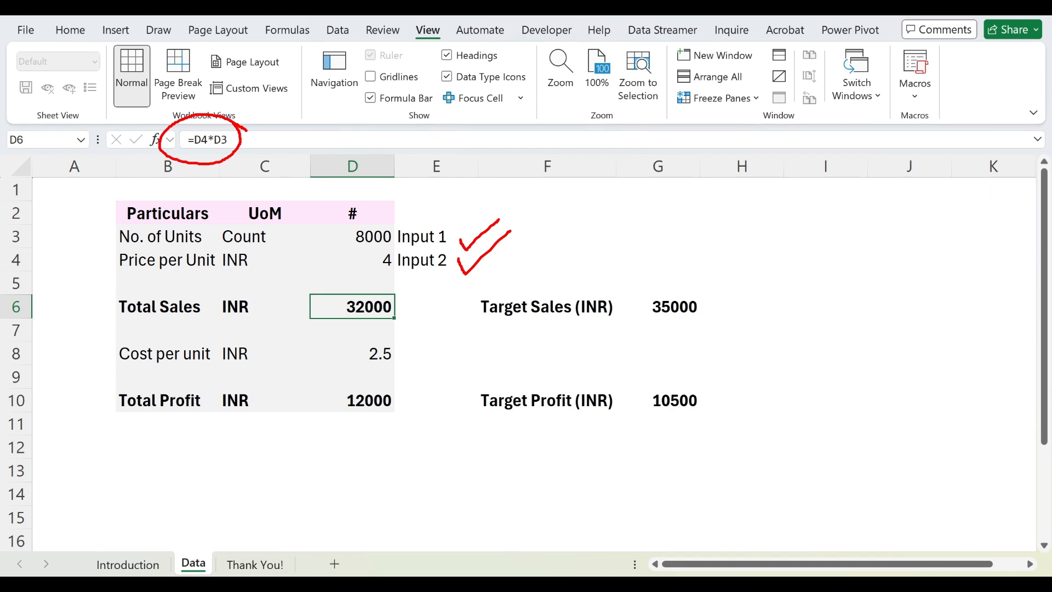
pyautogui.press('Escape')
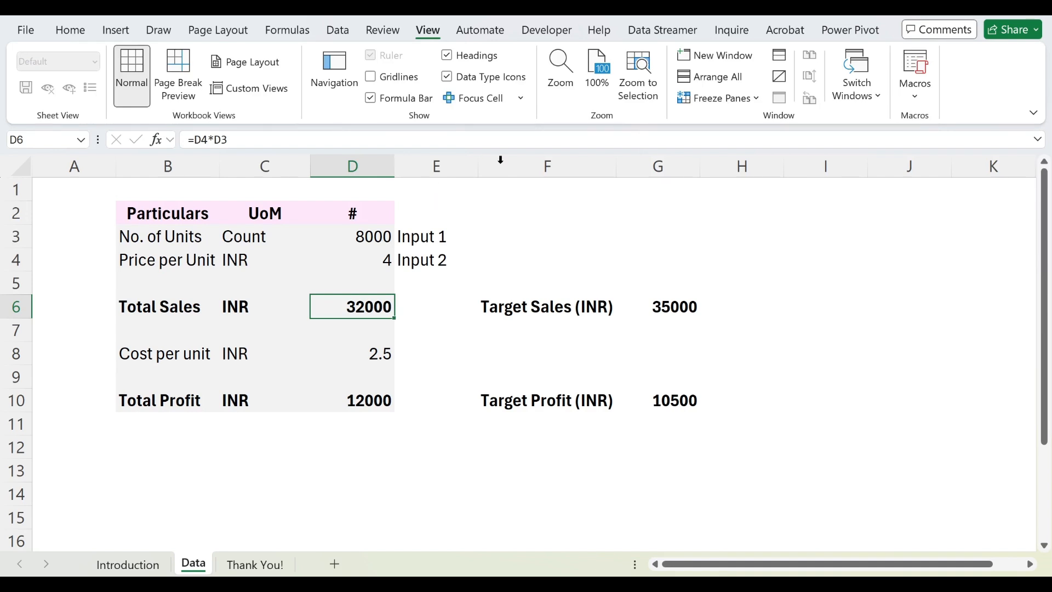
# Step: Run Goal Seek to bring Total Sales in D6 to 35000 by changing D3, then discard the solution
pyautogui.click(339, 32)
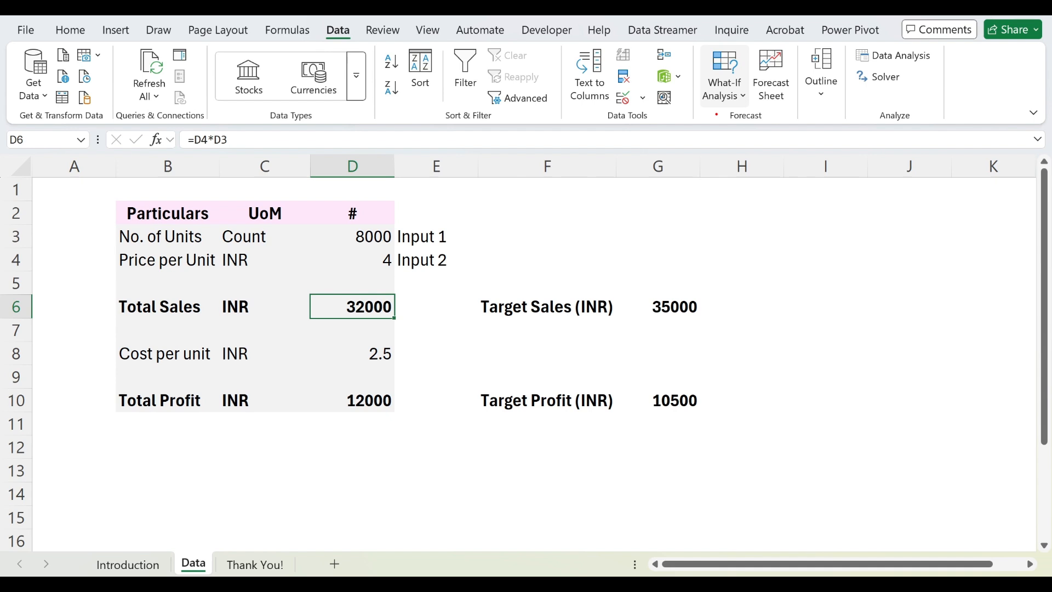
pyautogui.click(725, 76)
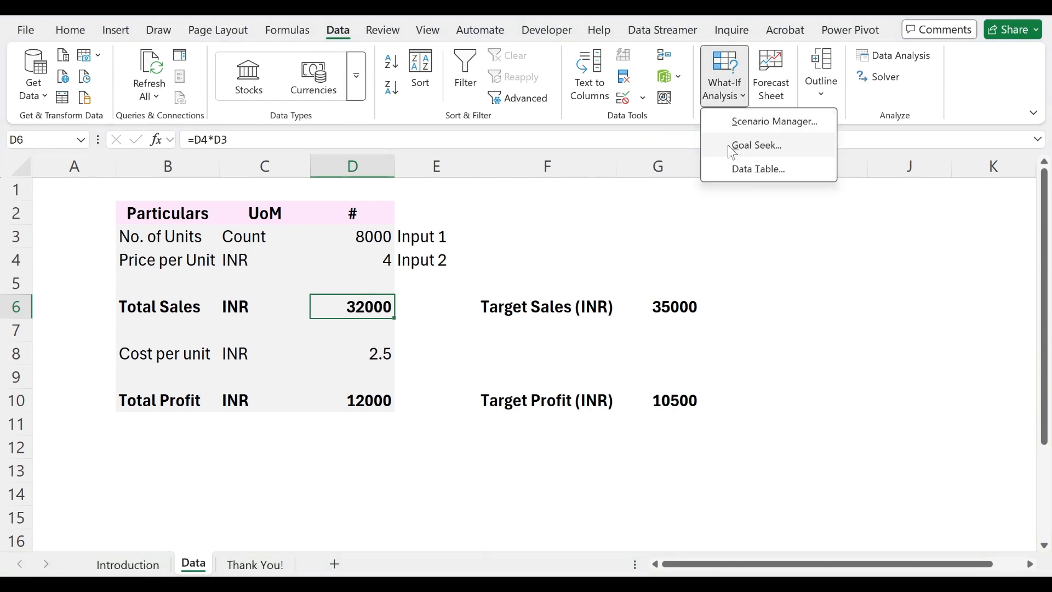
pyautogui.click(781, 147)
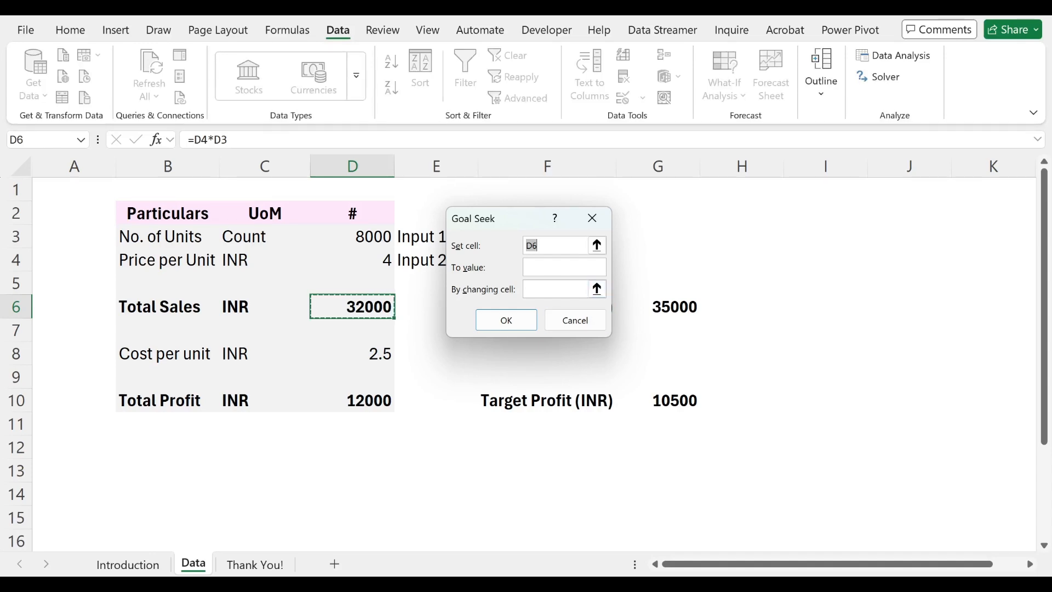
pyautogui.moveTo(528, 217); pyautogui.dragTo(544, 174)
pyautogui.click(359, 308)
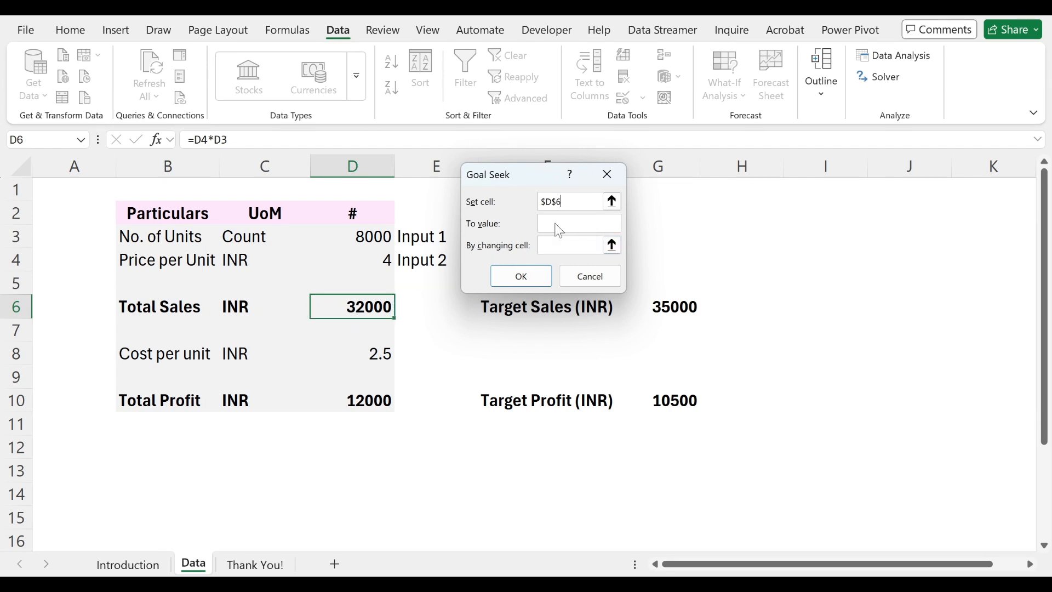
pyautogui.write('35000')
pyautogui.click(330, 234)
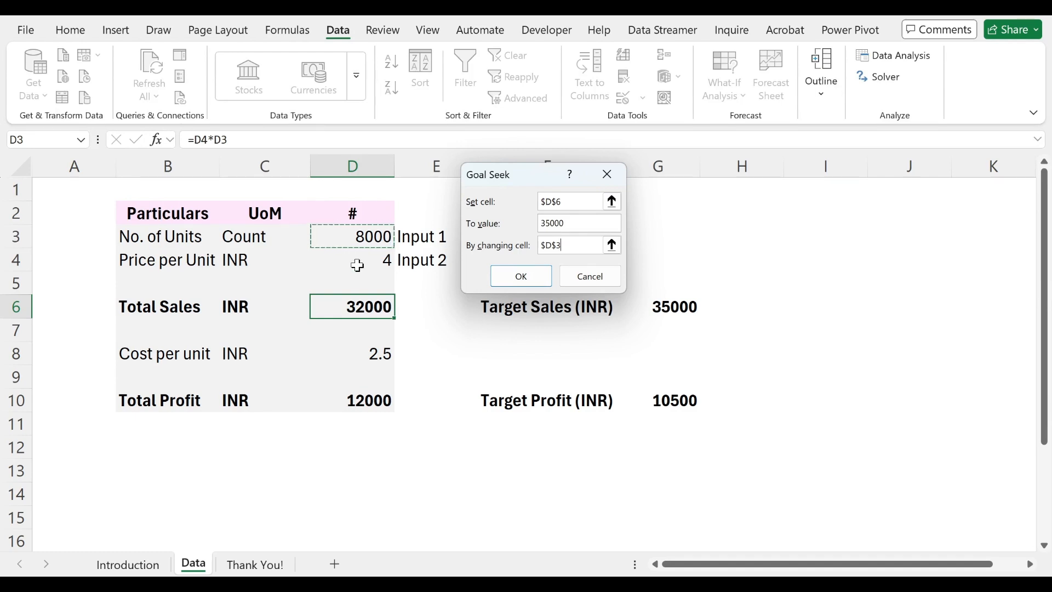
pyautogui.click(514, 280)
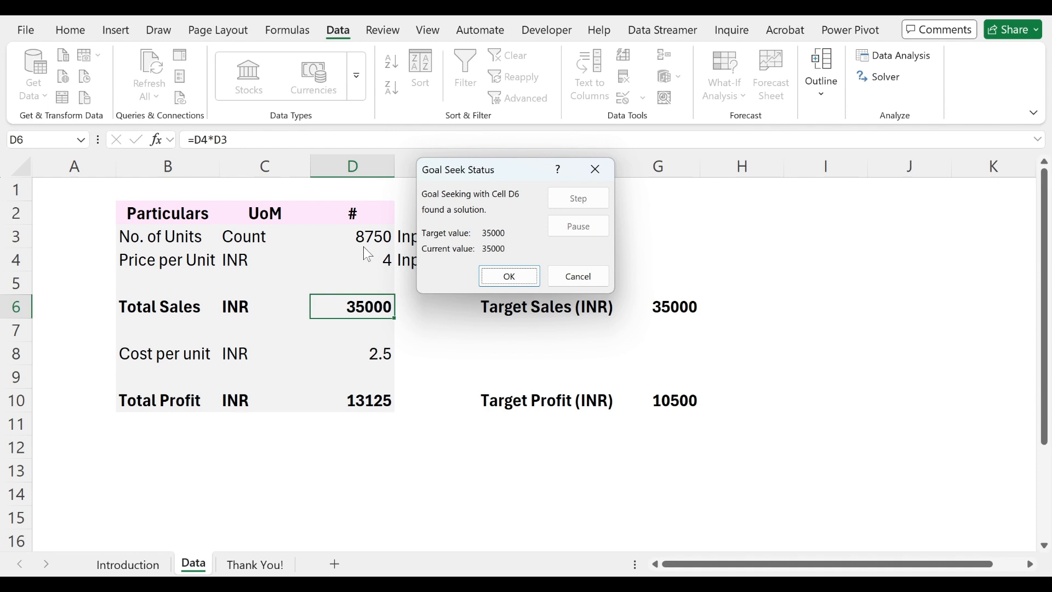
pyautogui.moveTo(304, 294); pyautogui.dragTo(403, 325)
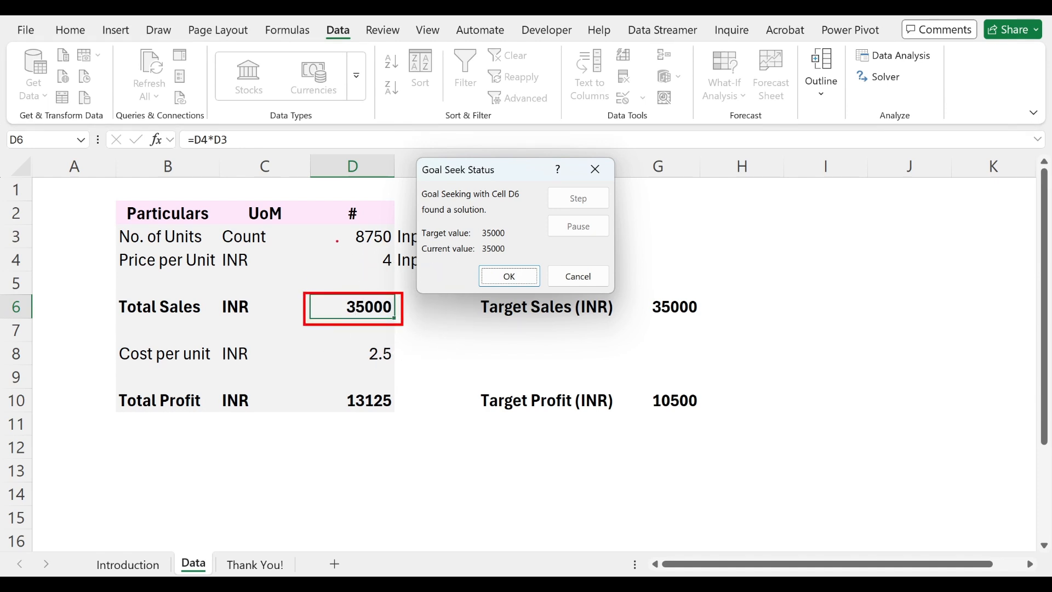
pyautogui.moveTo(273, 269); pyautogui.dragTo(337, 240)
pyautogui.press('Escape')
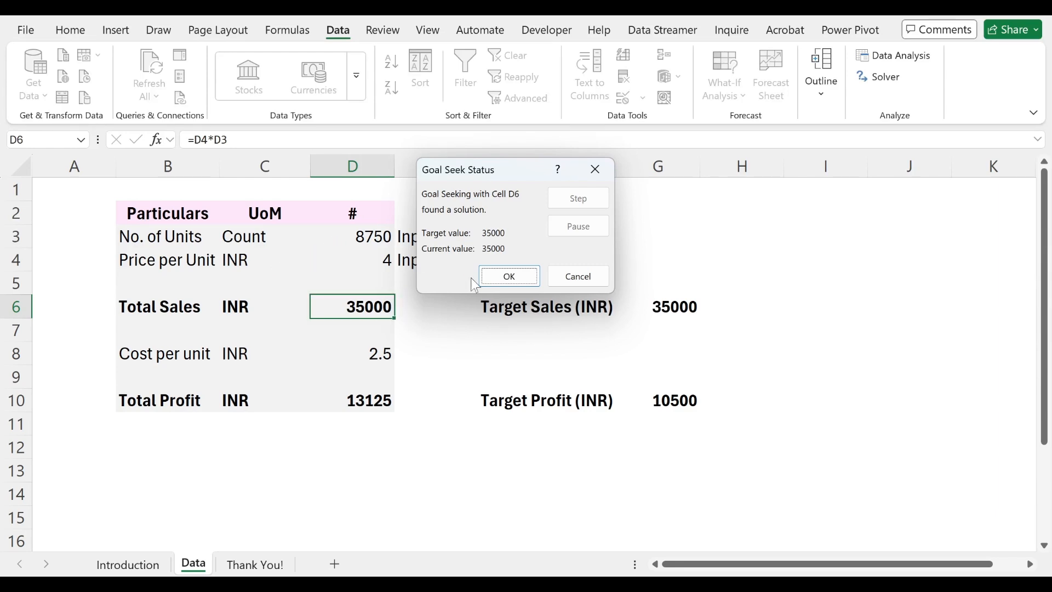
pyautogui.click(575, 276)
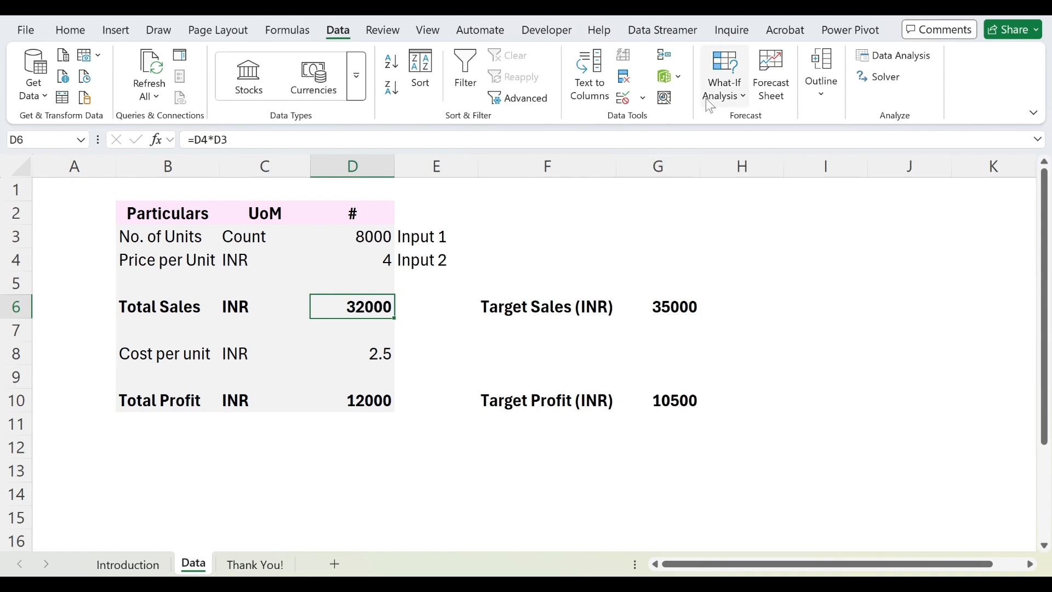
# Step: Goal Seek Total Sales in D6 to 35000 by changing the number of units in D3, keeping the solution
pyautogui.click(724, 96)
pyautogui.click(732, 145)
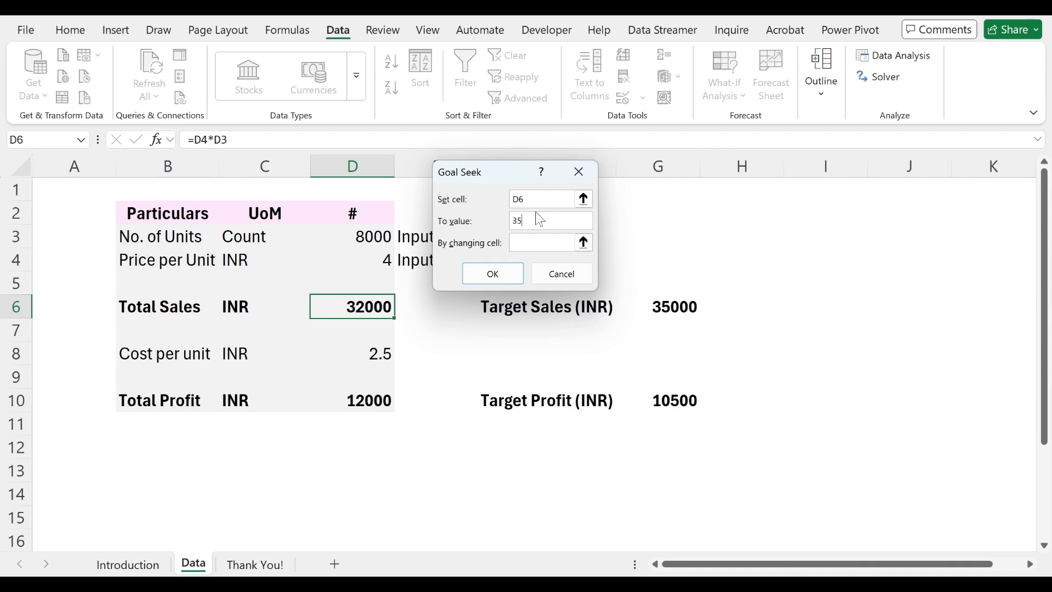
pyautogui.press('Tab')
pyautogui.click(336, 235)
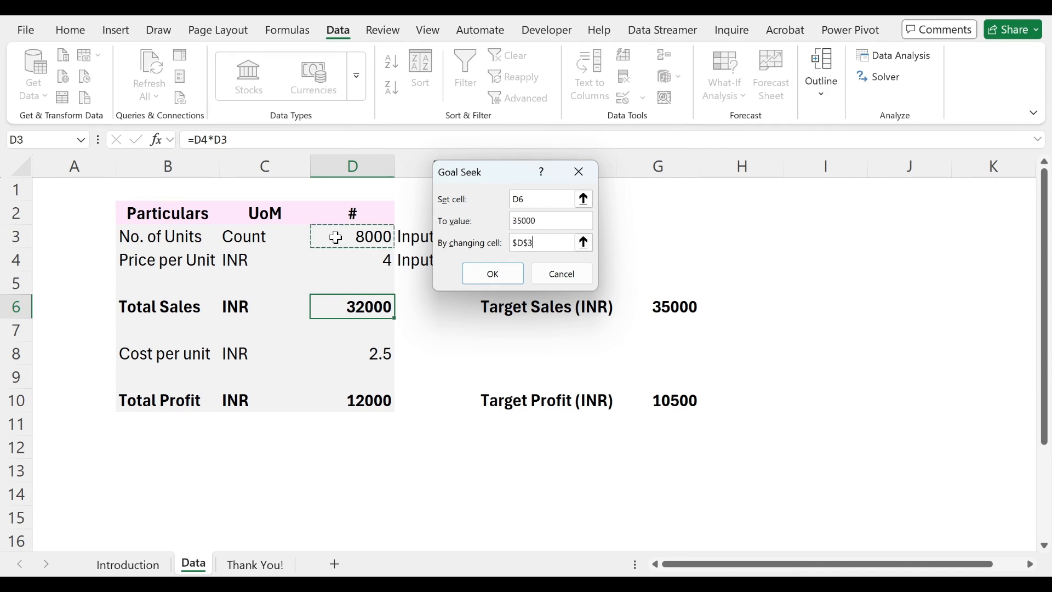
pyautogui.click(494, 274)
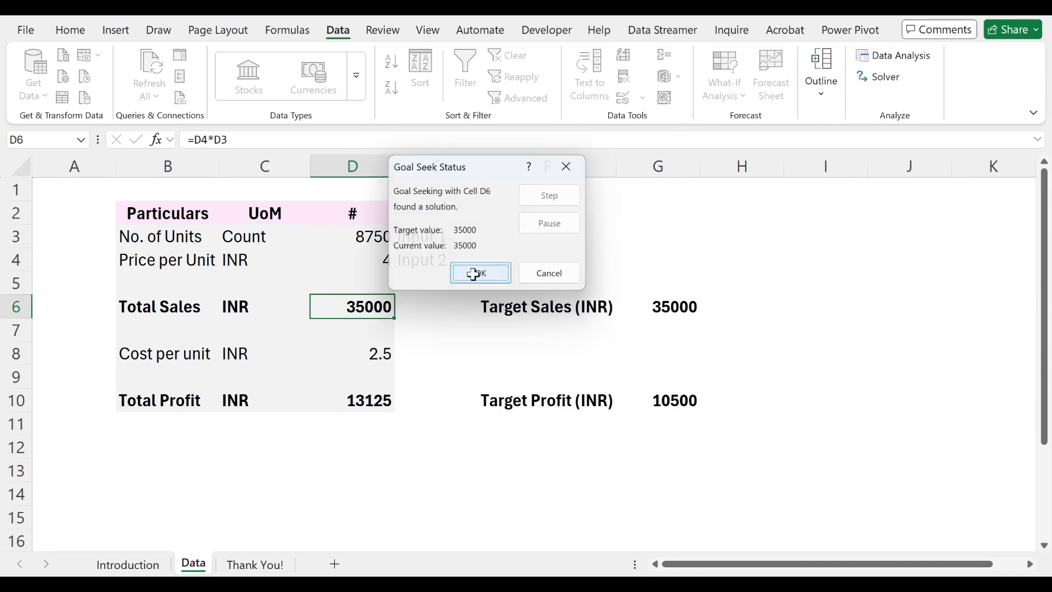
pyautogui.click(483, 274)
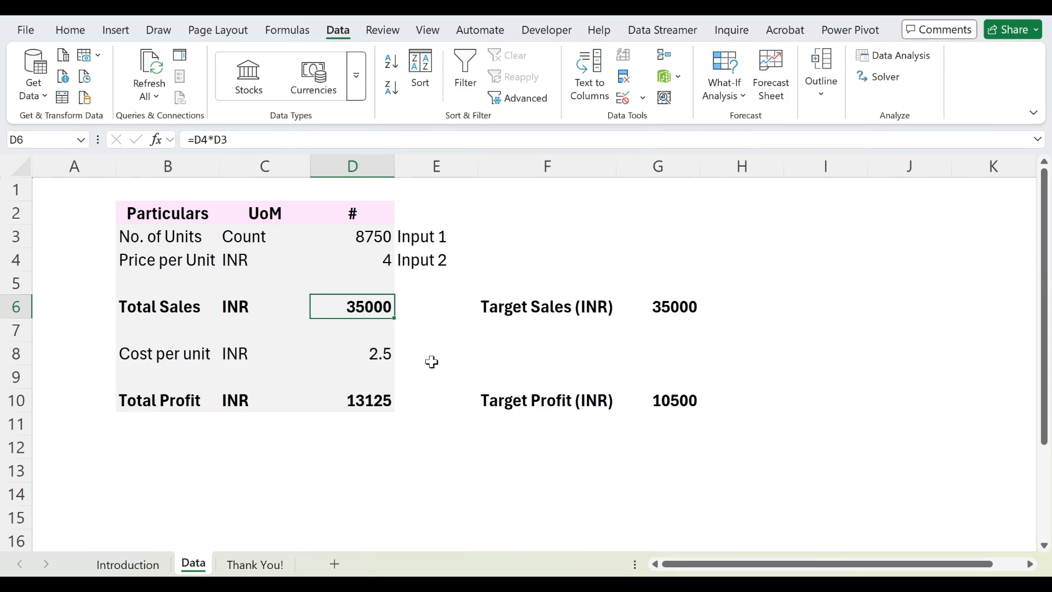
# Step: In E6, enter a formula dividing the target sales in G6 by the price per unit in D4
pyautogui.press('Right')
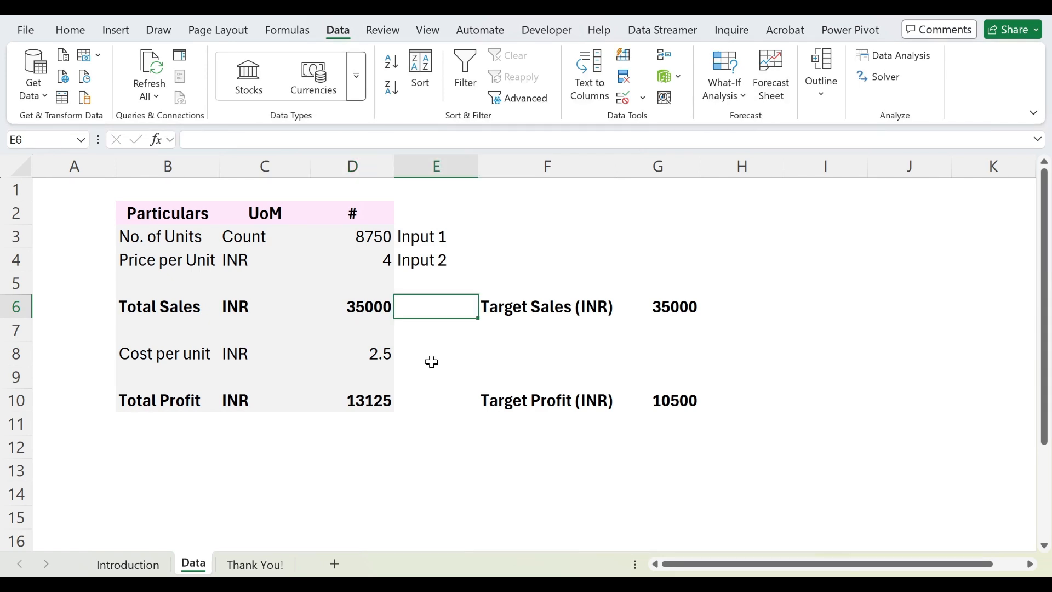
pyautogui.write('=')
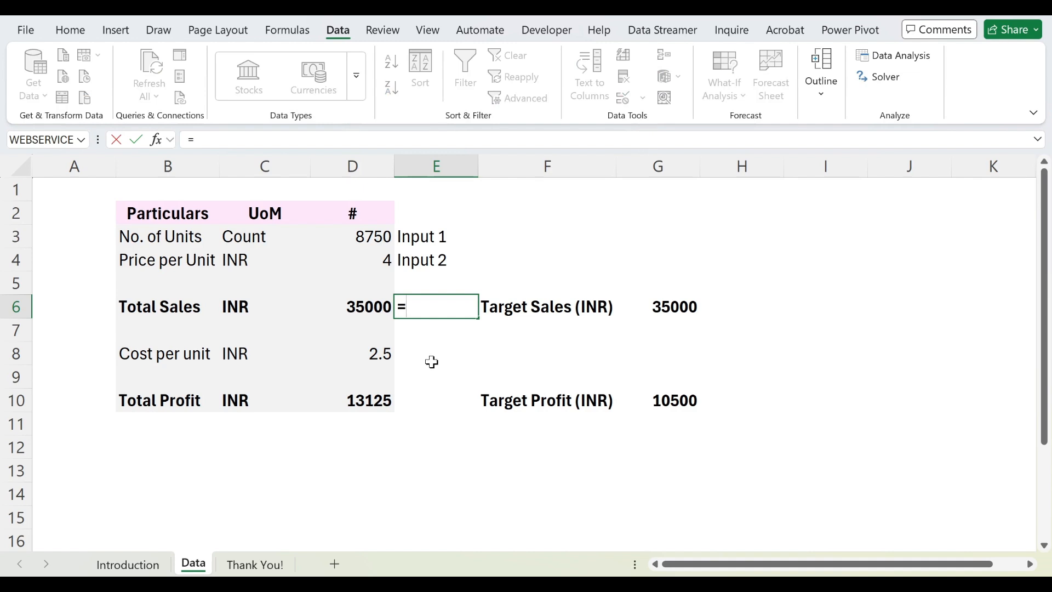
pyautogui.press('Right')
pyautogui.press('Right')
pyautogui.write('/')
pyautogui.press('Up')
pyautogui.press('Up')
pyautogui.press('Left')
pyautogui.press('Return')
# Step: Copy E6 and paste it as a value into the number of units cell D3
pyautogui.press('Up')
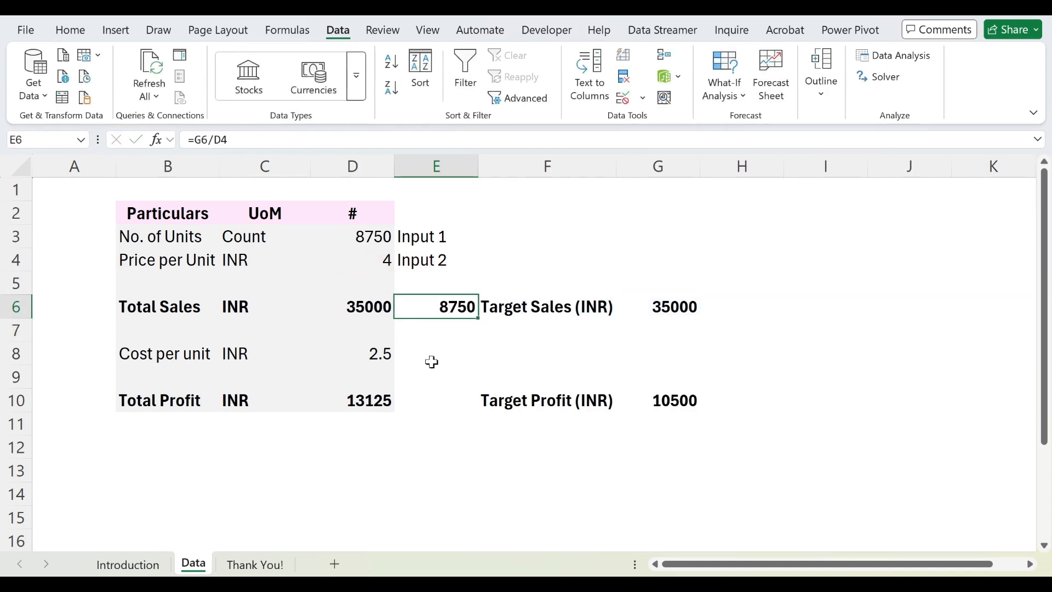
pyautogui.hotkey('ctrl', 'c')
pyautogui.press('Up')
pyautogui.press('Up')
pyautogui.press('Up')
pyautogui.press('Left')
pyautogui.hotkey('ctrl', 'alt', 'v')
pyautogui.press('v')
pyautogui.press('Return')
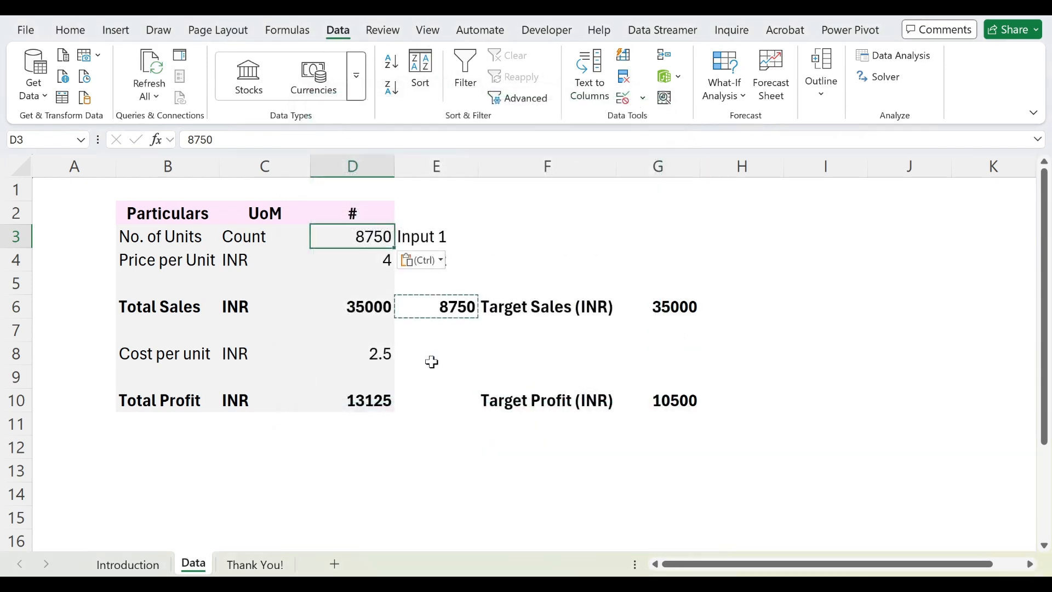
# Step: Clear the helper formula from E6
pyautogui.press('Right')
pyautogui.press('Down')
pyautogui.press('Down')
pyautogui.press('Down')
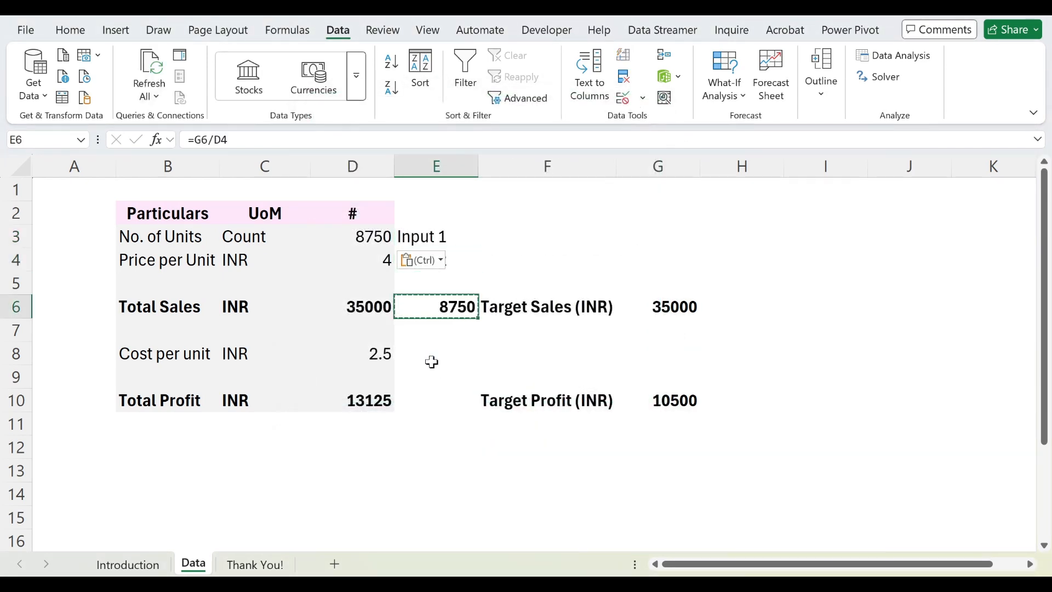
pyautogui.press('Delete')
pyautogui.press('Left')
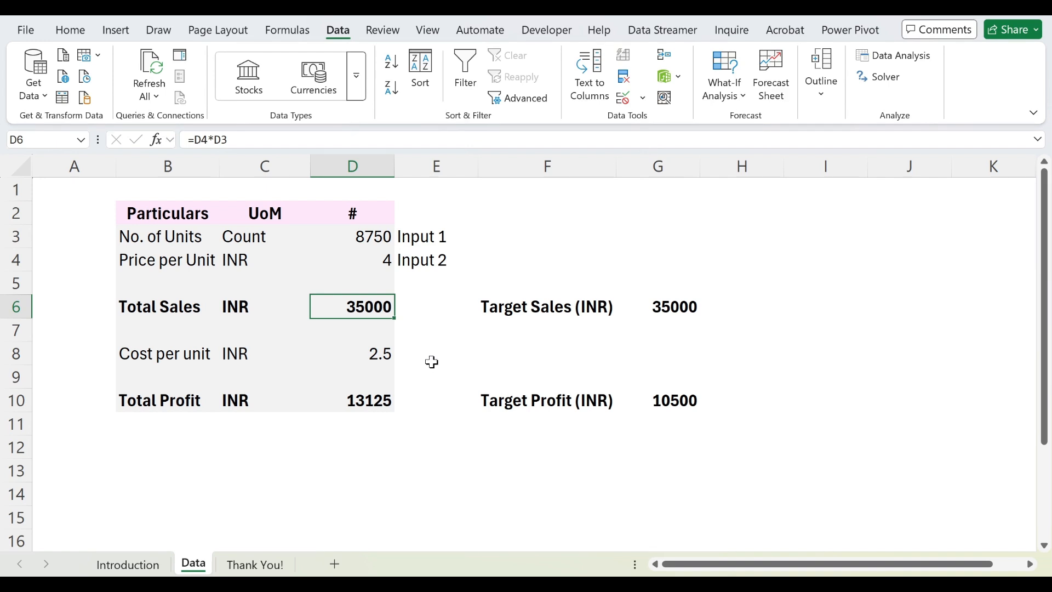
# Step: Review the cost per unit and open the Total Sales formula in D6 to see its referenced cells
pyautogui.press('Down')
pyautogui.press('Down')
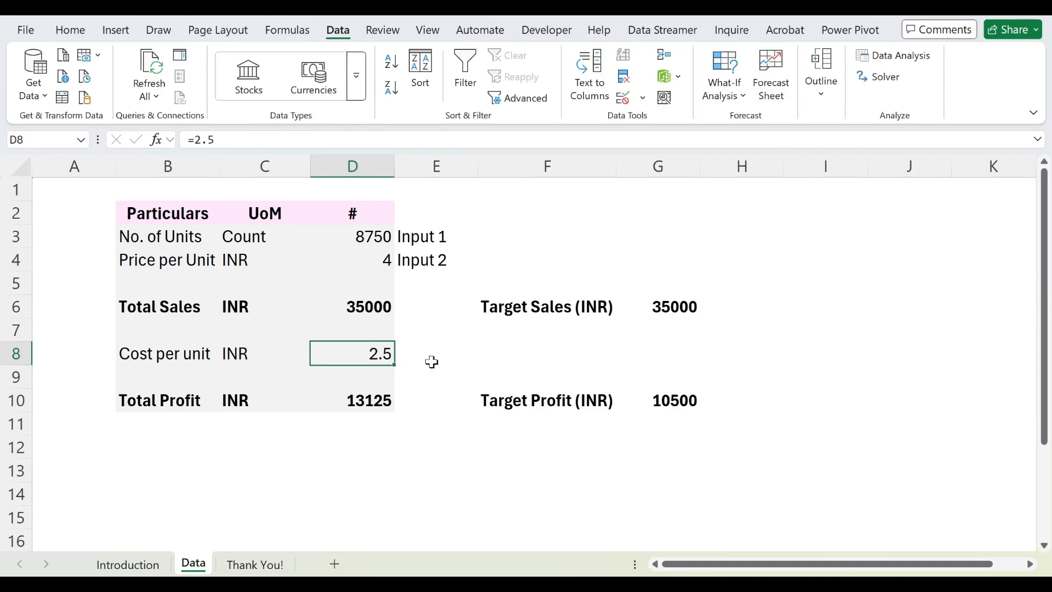
pyautogui.press('Up')
pyautogui.press('Up')
pyautogui.hotkey('shift', 'space')
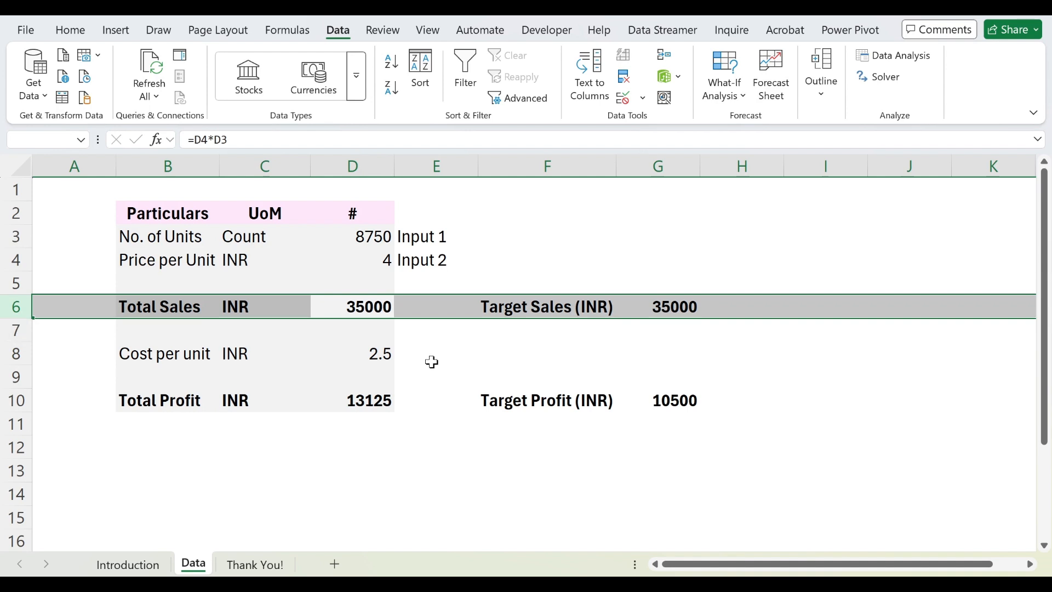
pyautogui.press('Down')
pyautogui.press('Up')
pyautogui.press('F2')
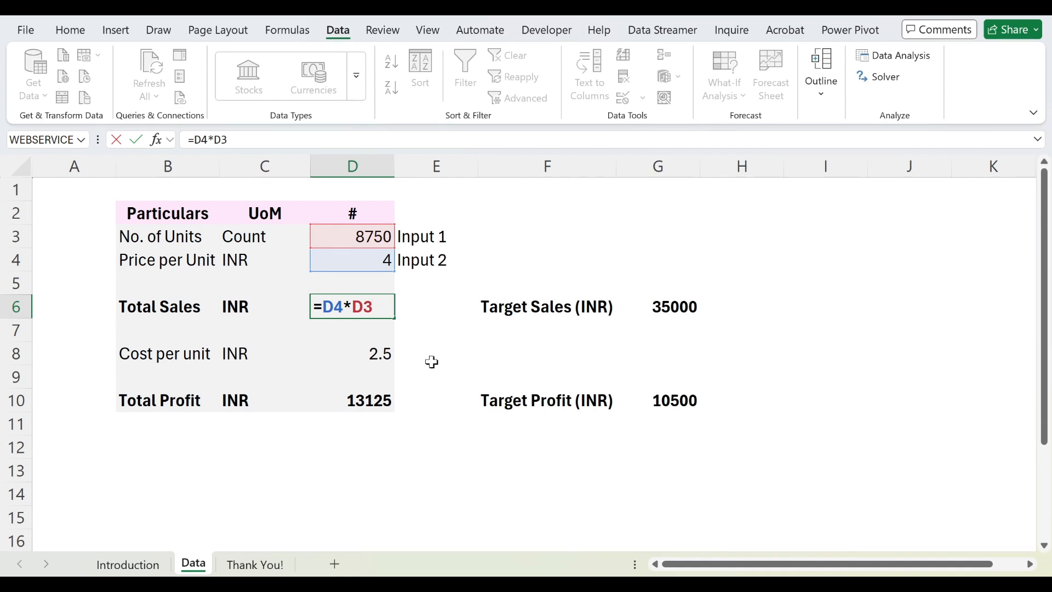
# Step: Review the cost per unit in D8 and open the Total Profit formula in D10 to see its referenced cells
pyautogui.press('Return')
pyautogui.press('Down')
pyautogui.press('F2')
pyautogui.press('Escape')
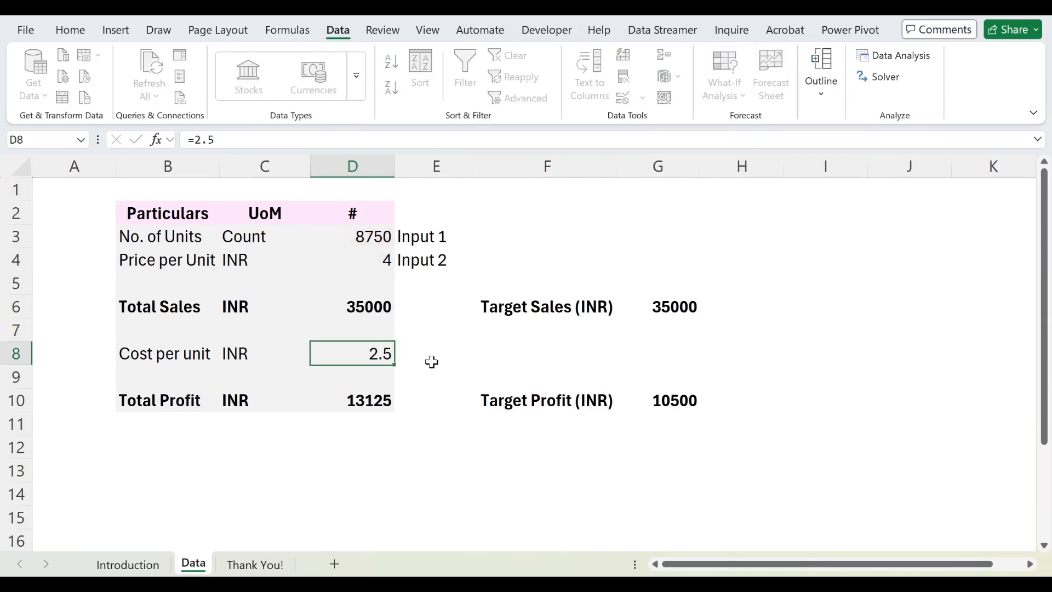
pyautogui.press('Down')
pyautogui.press('Down')
pyautogui.press('F2')
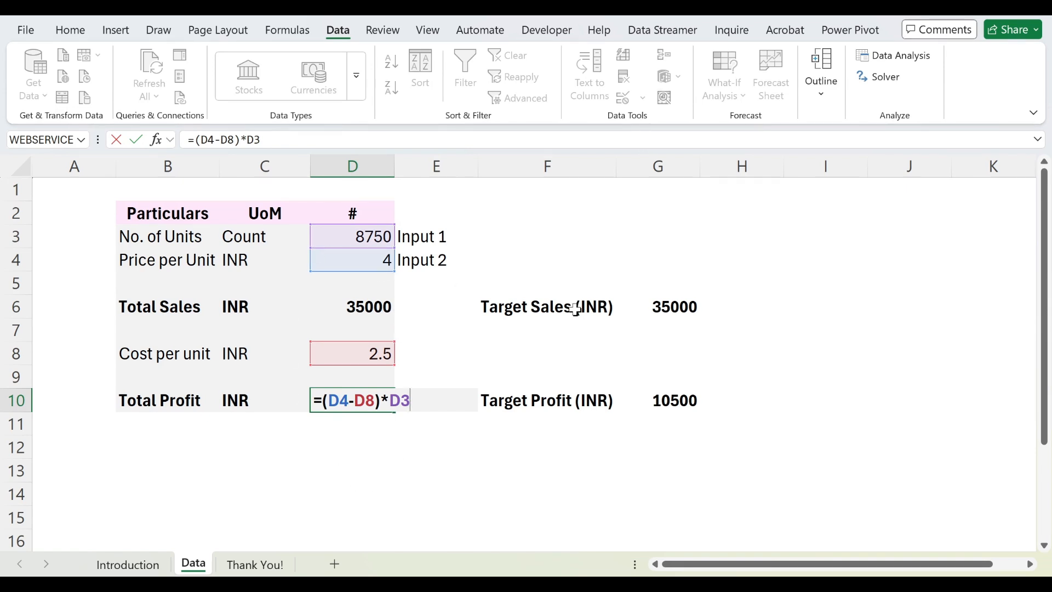
pyautogui.moveTo(463, 239); pyautogui.dragTo(531, 207)
pyautogui.moveTo(462, 262); pyautogui.dragTo(548, 219)
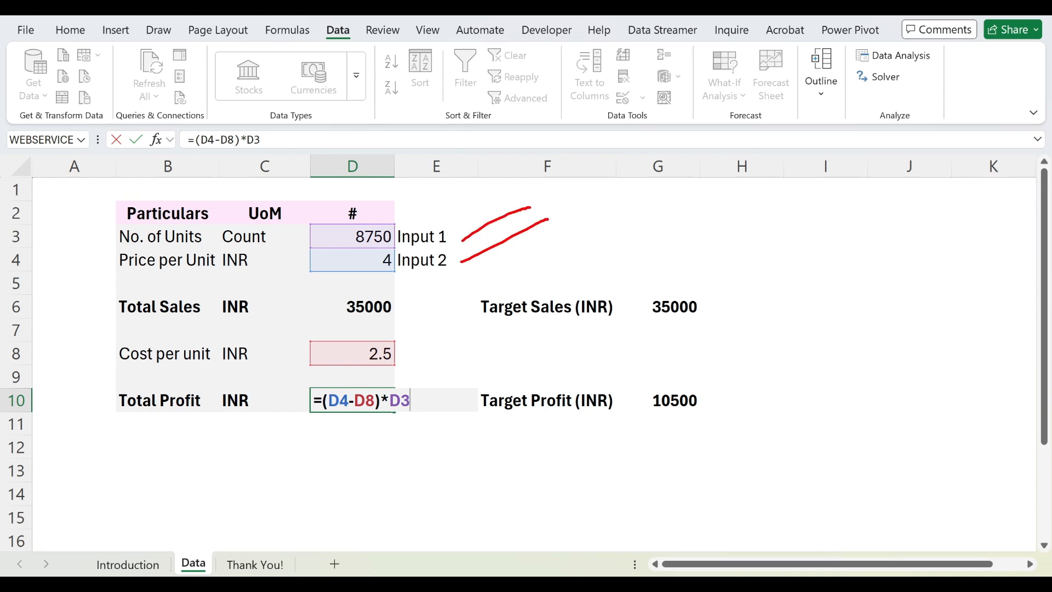
pyautogui.moveTo(423, 356); pyautogui.dragTo(520, 348)
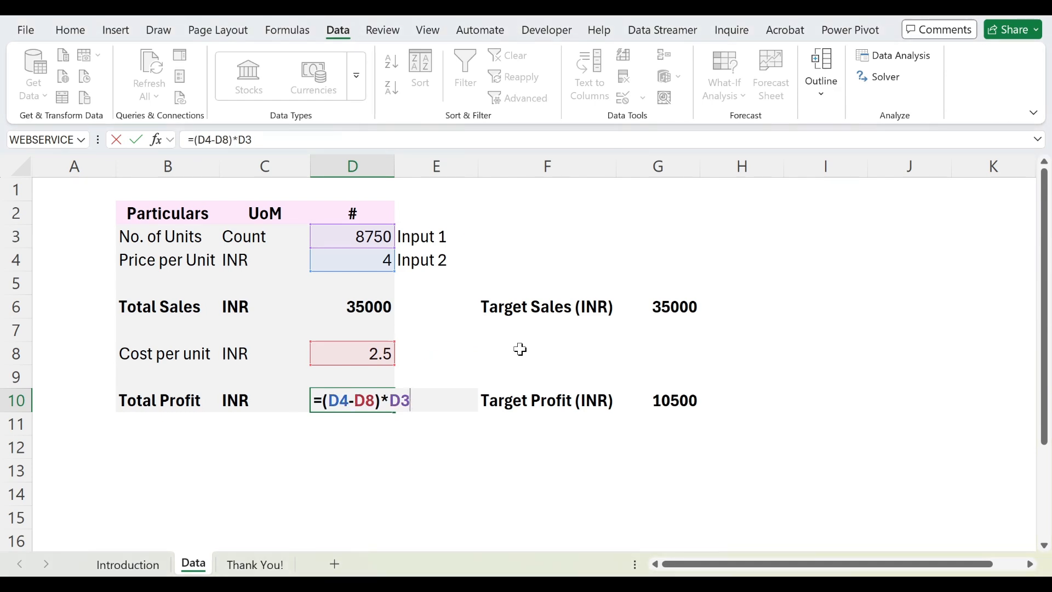
pyautogui.hotkey('ctrl', 'Return')
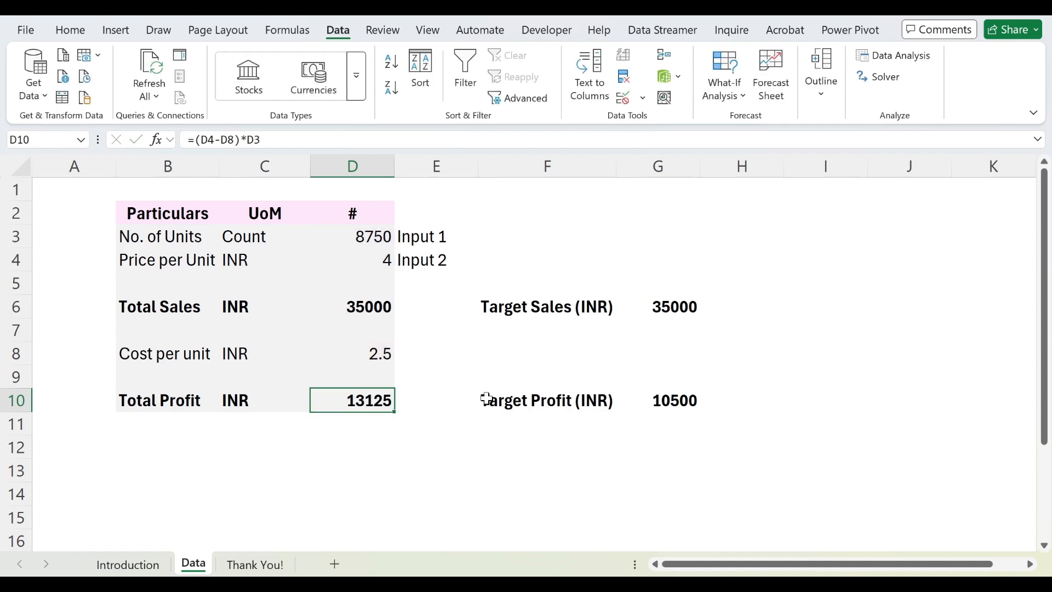
# Step: Set the Target Profit (INR) in G10 to 15000
pyautogui.click(673, 403)
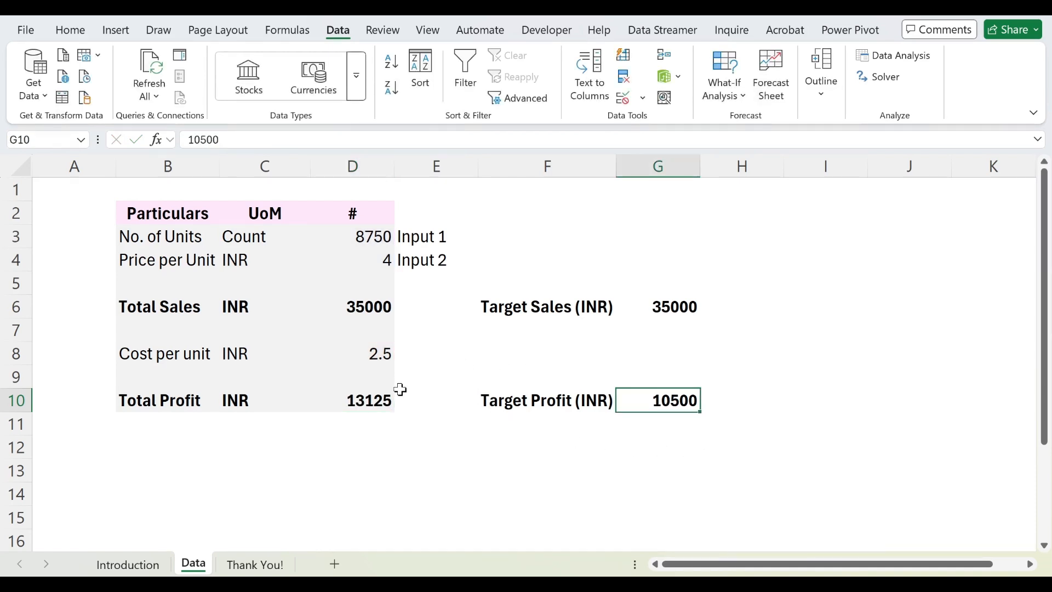
pyautogui.click(370, 399)
pyautogui.click(674, 403)
pyautogui.write('15000')
pyautogui.press('Return')
# Step: Use Goal Seek to set Total Profit in D10 to 15000 by changing the number of units in D3
pyautogui.click(674, 403)
pyautogui.press('Left')
pyautogui.press('Left')
pyautogui.press('Left')
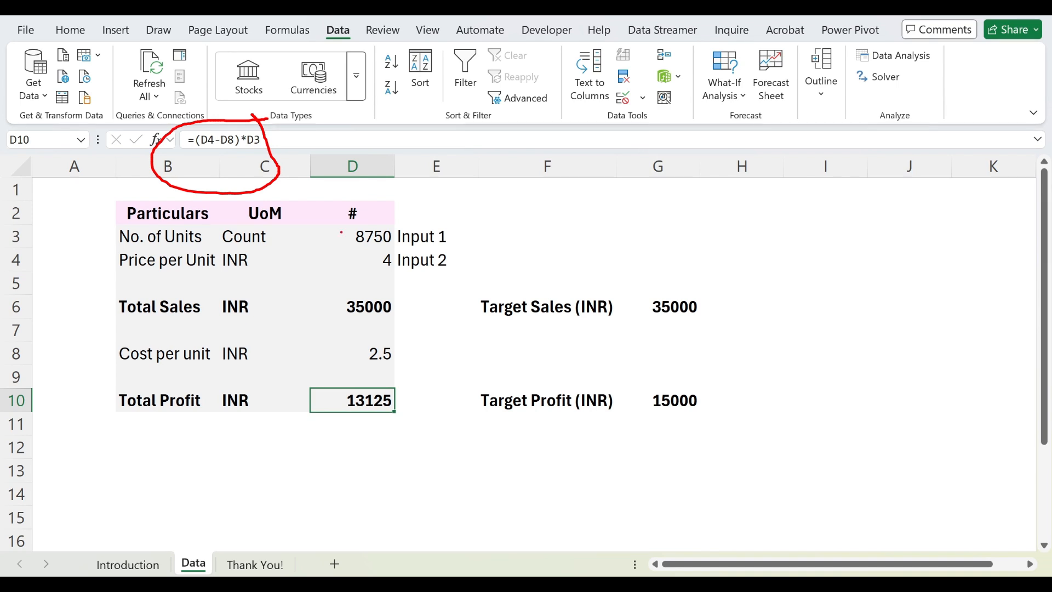
pyautogui.click(718, 95)
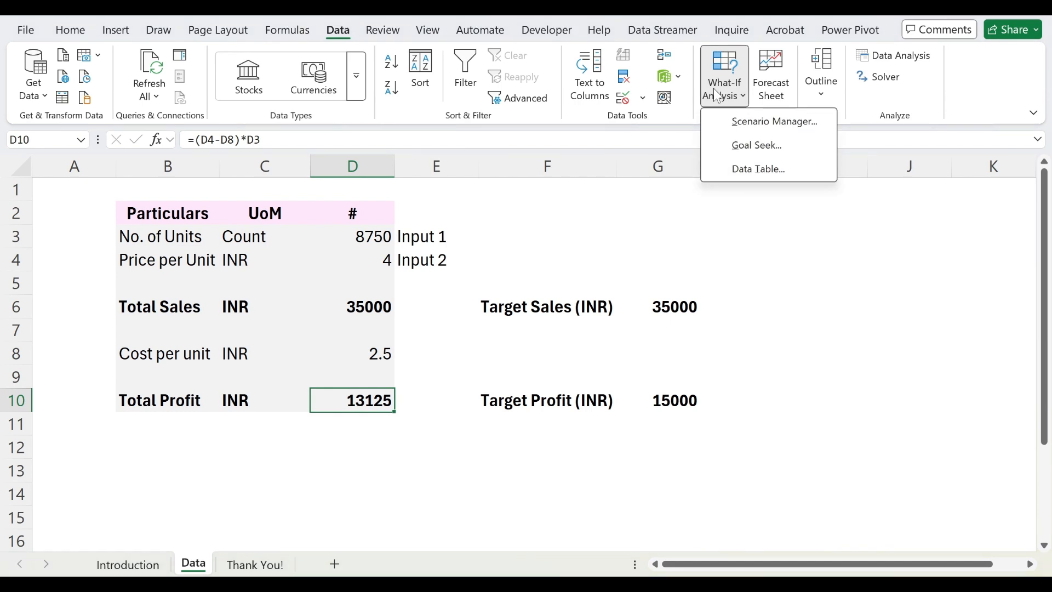
pyautogui.click(735, 144)
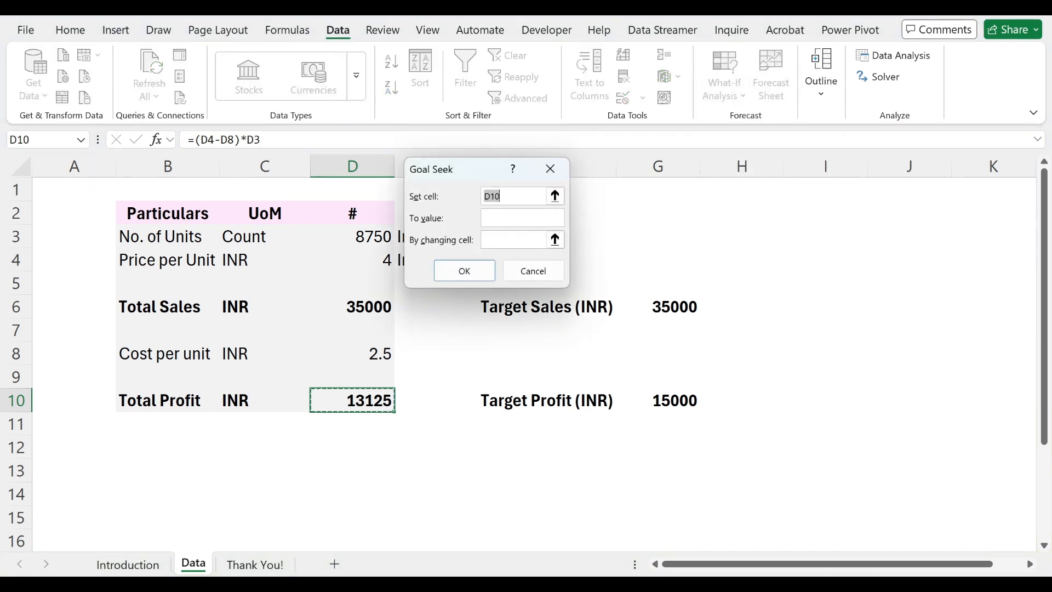
pyautogui.click(509, 219)
pyautogui.write('15000')
pyautogui.click(351, 235)
pyautogui.click(465, 277)
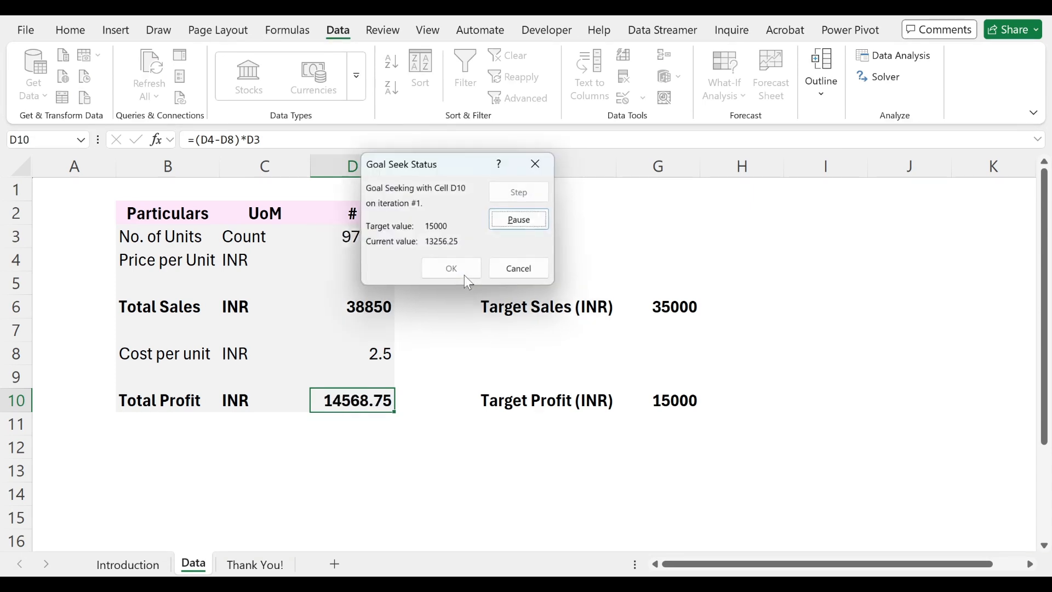
pyautogui.click(455, 270)
# Step: Review the updated number of units and price per unit input cells and the resulting totals
pyautogui.click(354, 239)
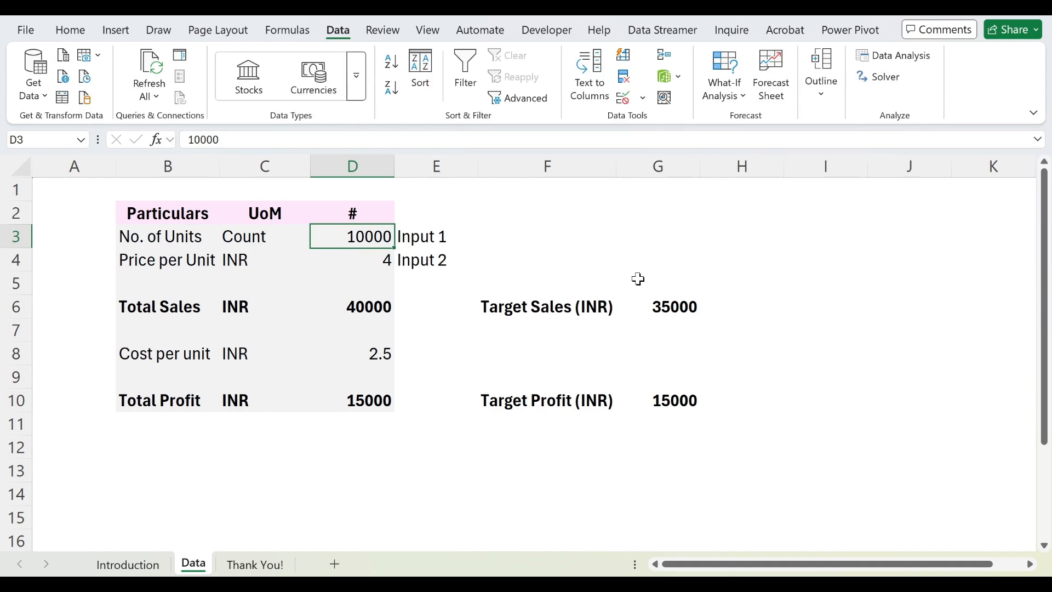
pyautogui.hotkey('ctrl', 'Down')
pyautogui.hotkey('ctrl', 'Down')
pyautogui.hotkey('ctrl', 'Down')
pyautogui.hotkey('ctrl', 'Down')
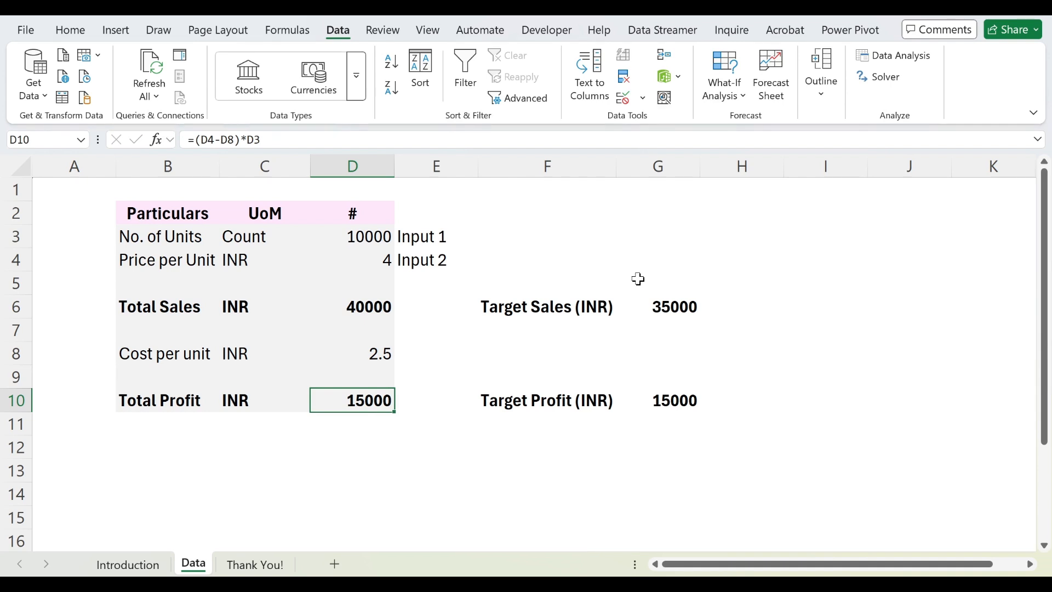
pyautogui.hotkey('ctrl', 'Up')
pyautogui.hotkey('ctrl', 'Up')
pyautogui.hotkey('ctrl', 'Up')
pyautogui.hotkey('ctrl', 'Up')
pyautogui.press('Down')
pyautogui.hotkey('shift', 'Down')
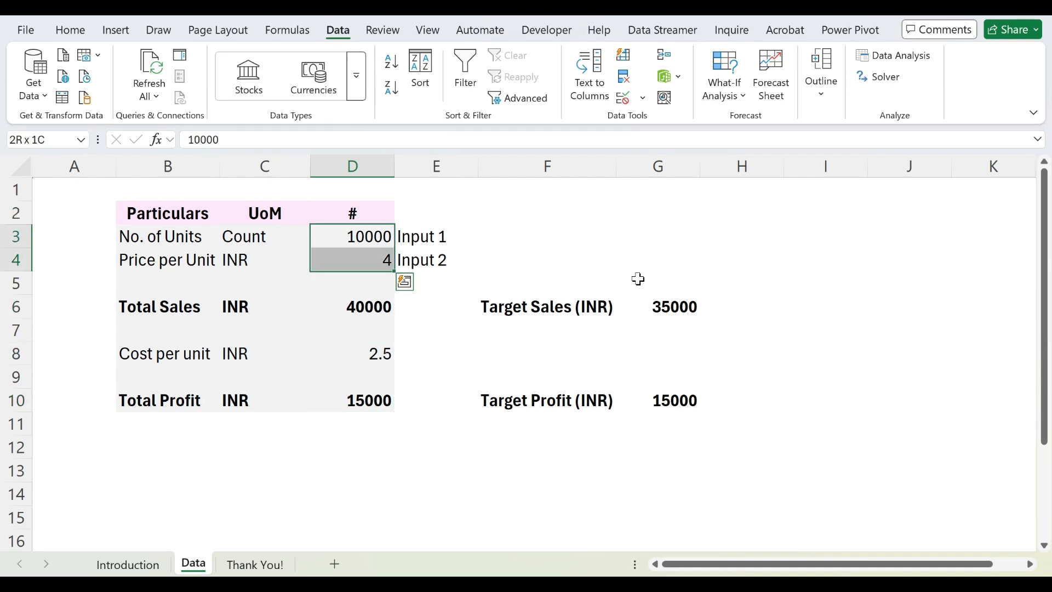
pyautogui.hotkey('shift', 'space')
pyautogui.press('Right')
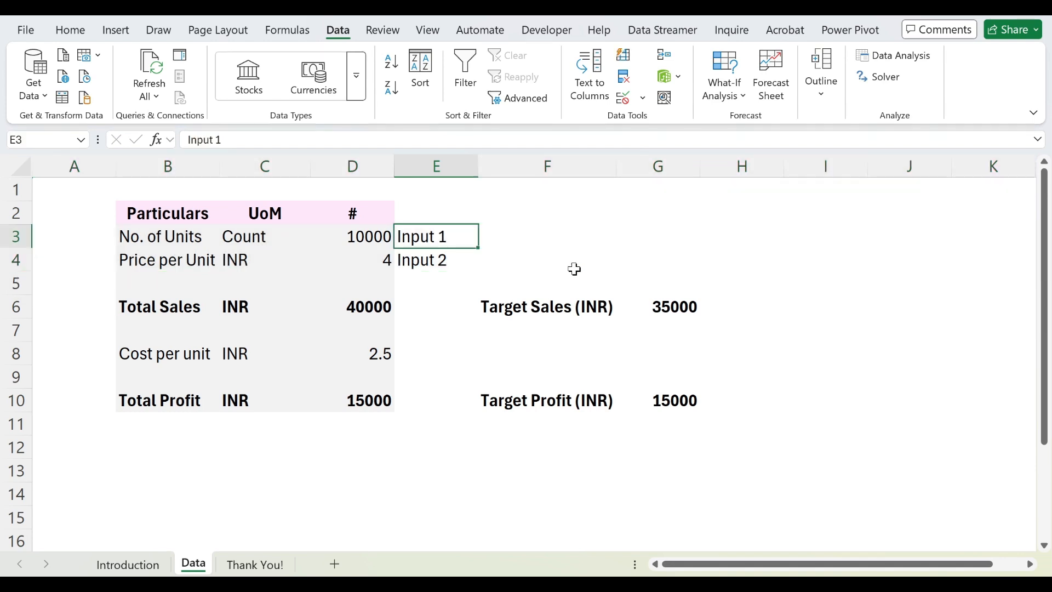
# Step: Switch to the Thank You! worksheet
pyautogui.moveTo(491, 239); pyautogui.dragTo(528, 225)
pyautogui.moveTo(497, 262); pyautogui.dragTo(547, 245)
pyautogui.moveTo(409, 360); pyautogui.dragTo(465, 336)
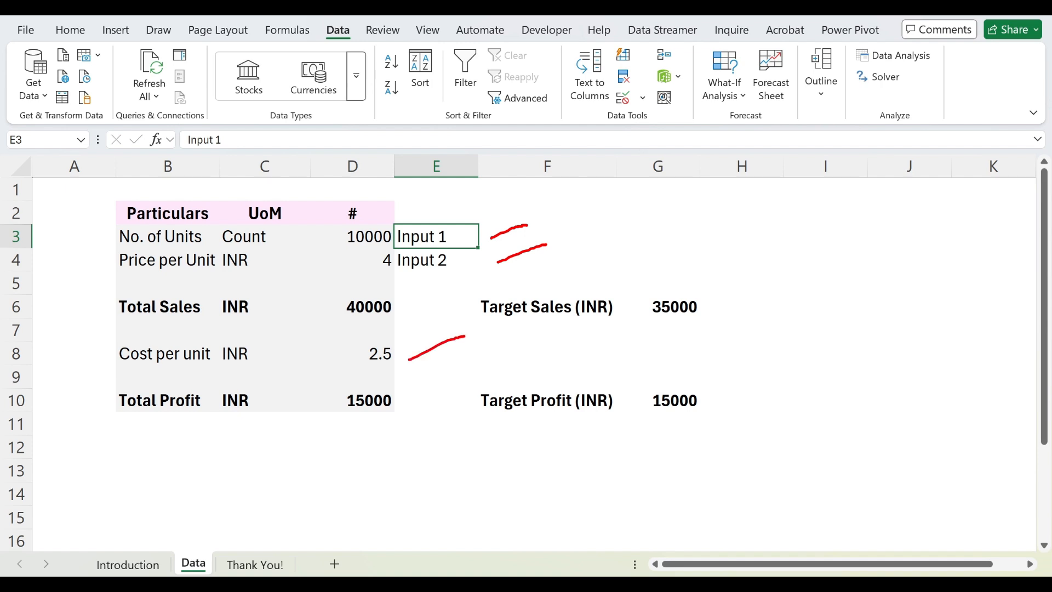
pyautogui.moveTo(414, 388)
pyautogui.mouseDown()
pyautogui.moveTo(316, 386)
pyautogui.moveTo(403, 419)
pyautogui.moveTo(407, 375)
pyautogui.mouseUp()
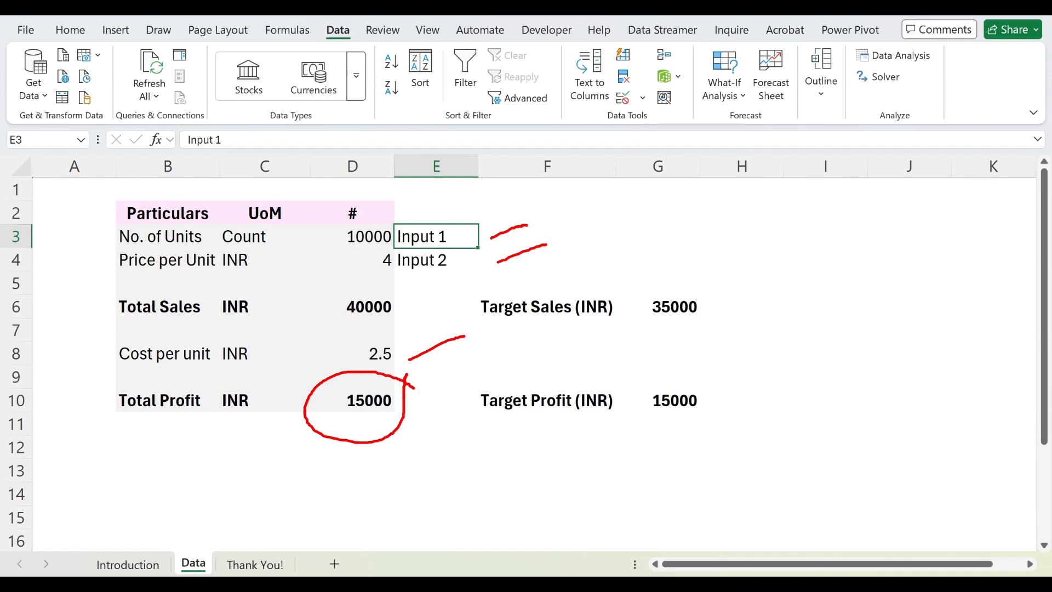
pyautogui.press('Escape')
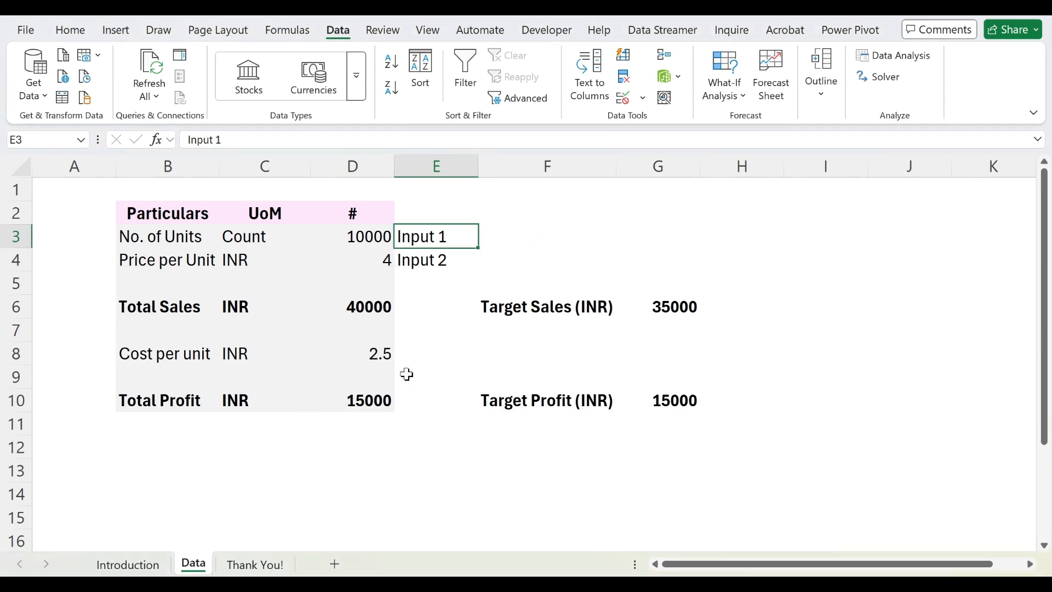
pyautogui.hotkey('ctrl', 'pagedown')
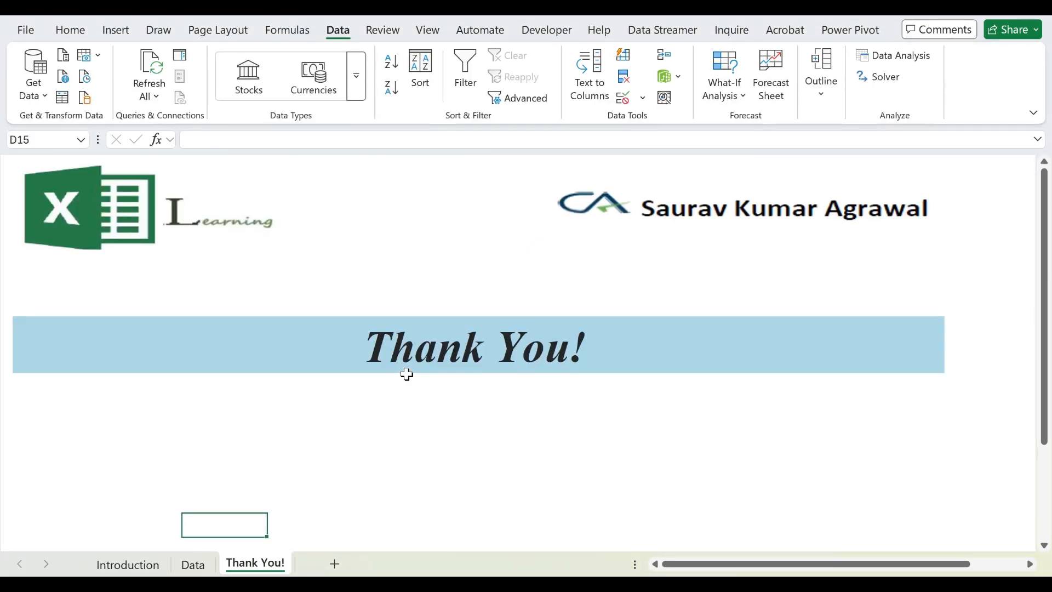